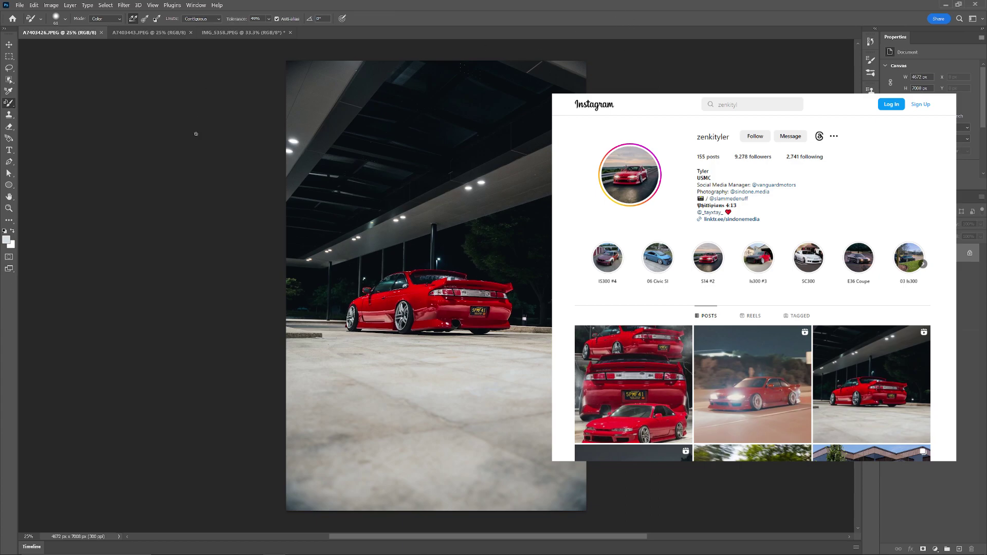
Look through the three car photos and create a new 3000 x 3750 px document at 300 pixels/inch with white background.
left_click(154, 34)
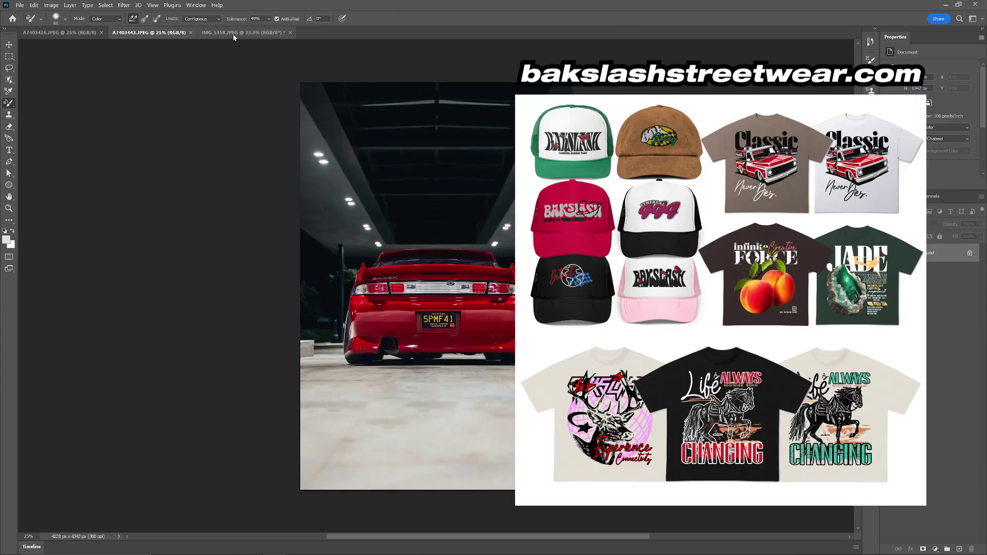
left_click(233, 33)
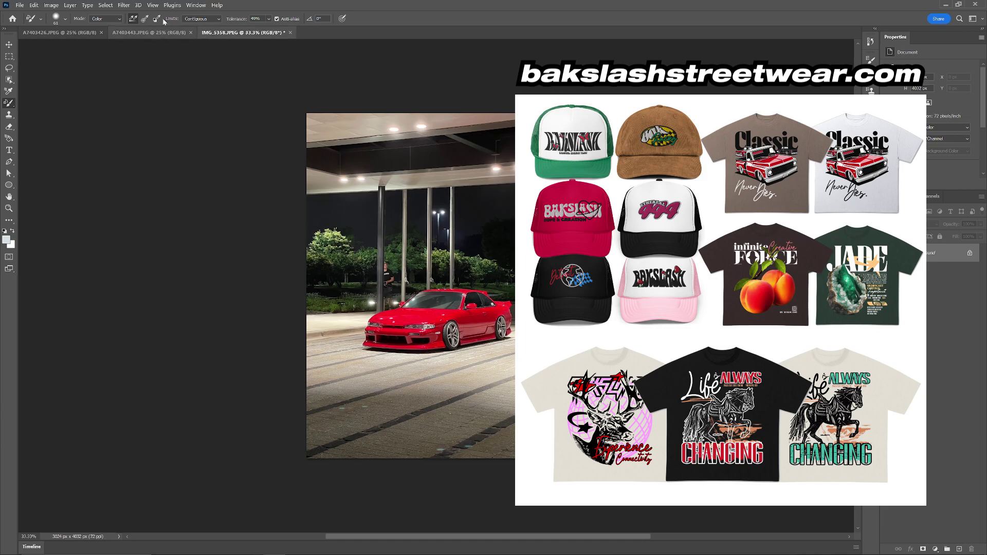
left_click(19, 5)
left_click(31, 14)
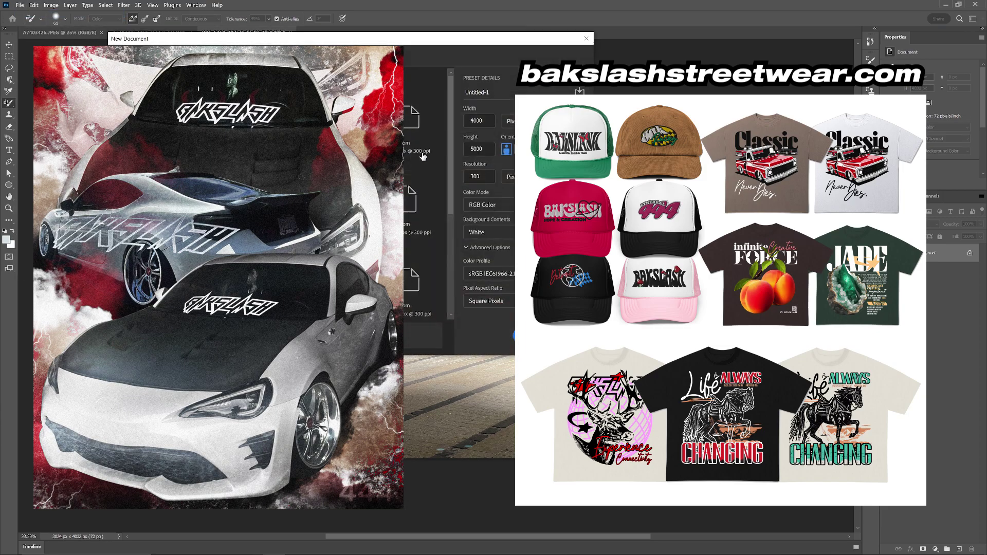
type("30")
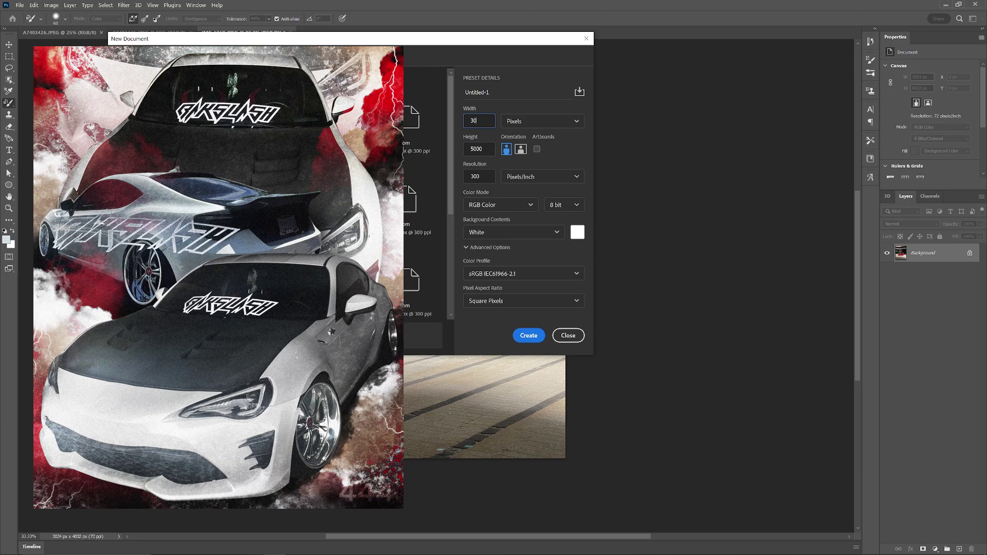
type("00")
key("Tab")
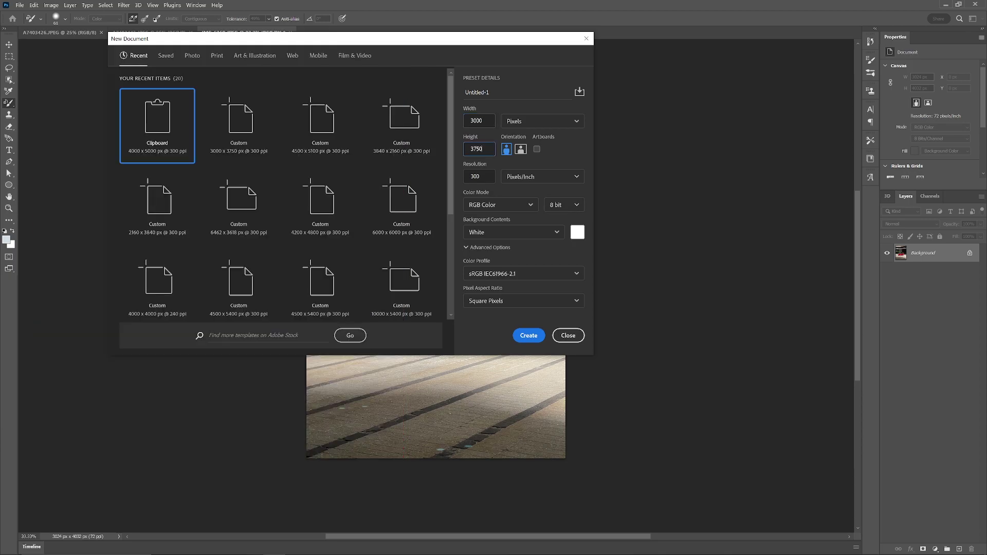
key("Return")
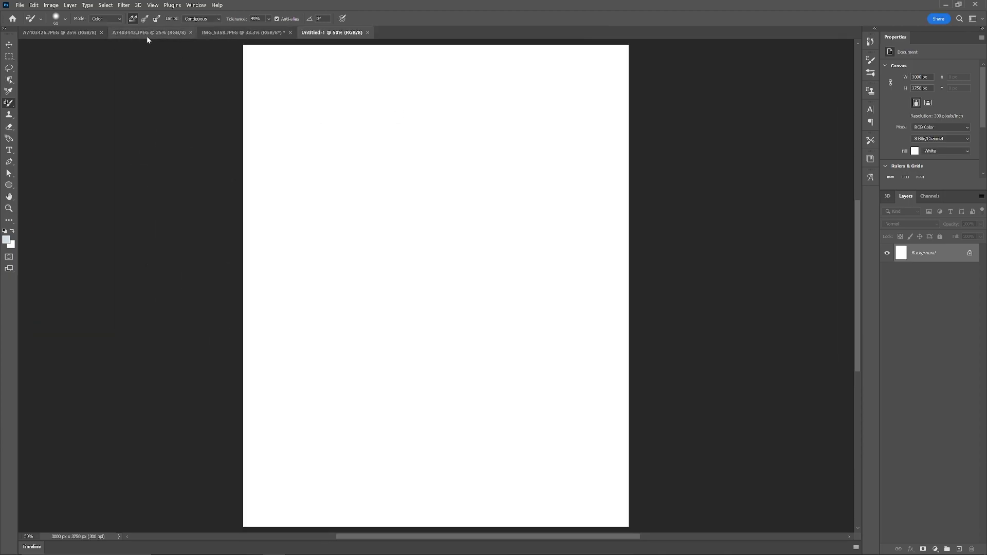
Copy the rear-view photo A7403443.JPEG into the new document and position the car near the canvas center.
left_click(147, 36)
left_click(315, 33)
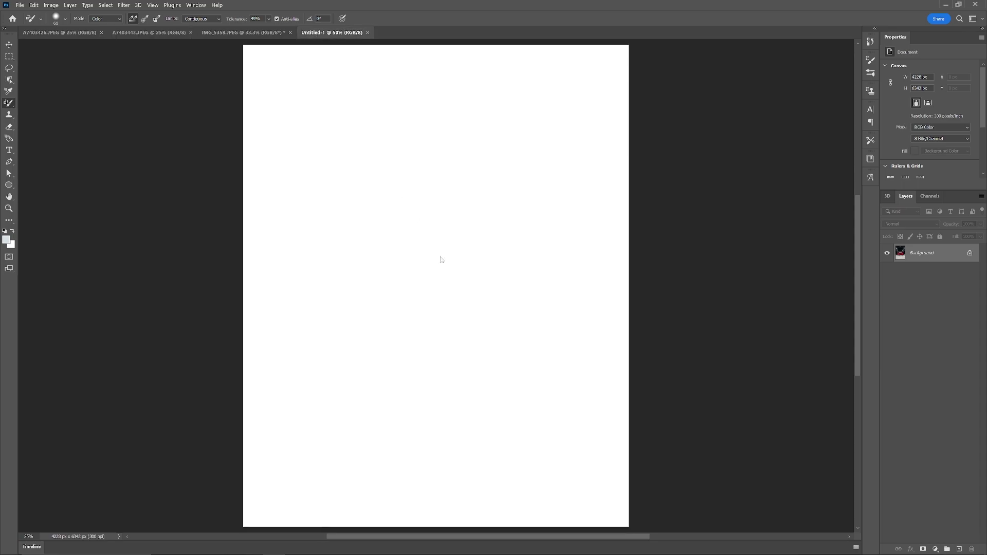
key("ctrl+v")
key("v")
left_click_drag(542, 428, 469, 255)
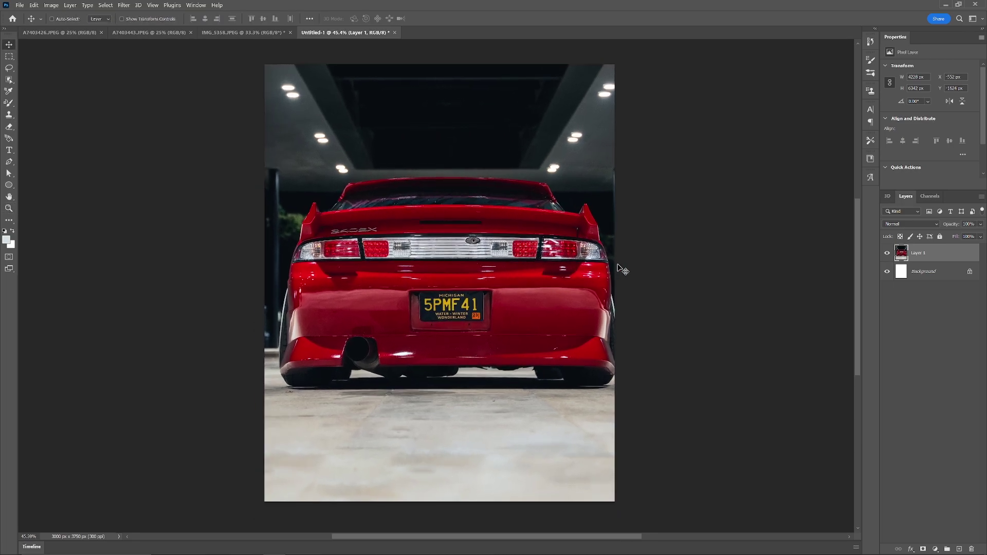
Scale the rear-view photo down to about 96.5% and center the car across the canvas width.
key("ctrl+t")
left_click_drag(695, 247, 669, 245)
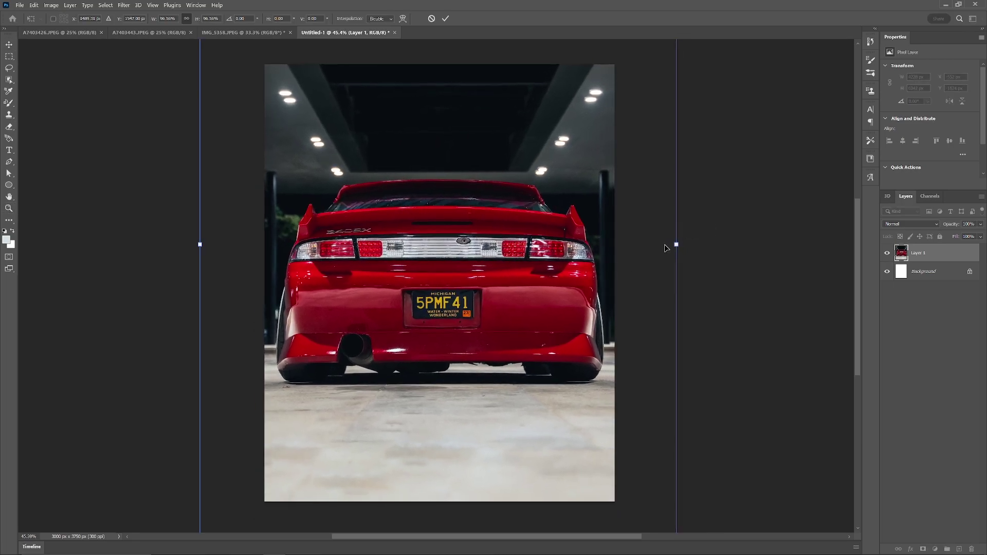
left_click_drag(460, 274, 461, 272)
key("Return")
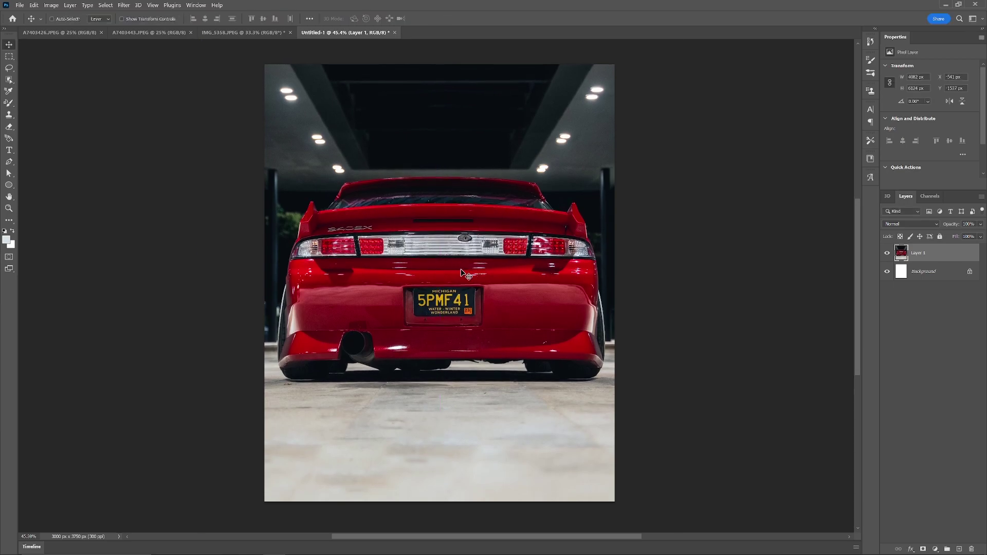
Select the rear-view car with the Object Selection tool.
scroll(461, 273, "up", 2)
key("w")
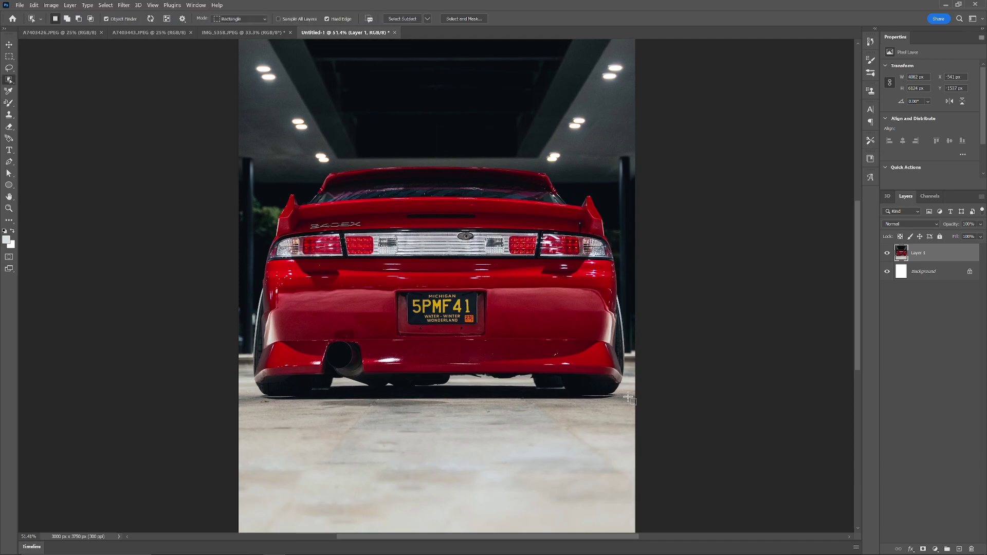
left_click_drag(348, 160, 248, 159)
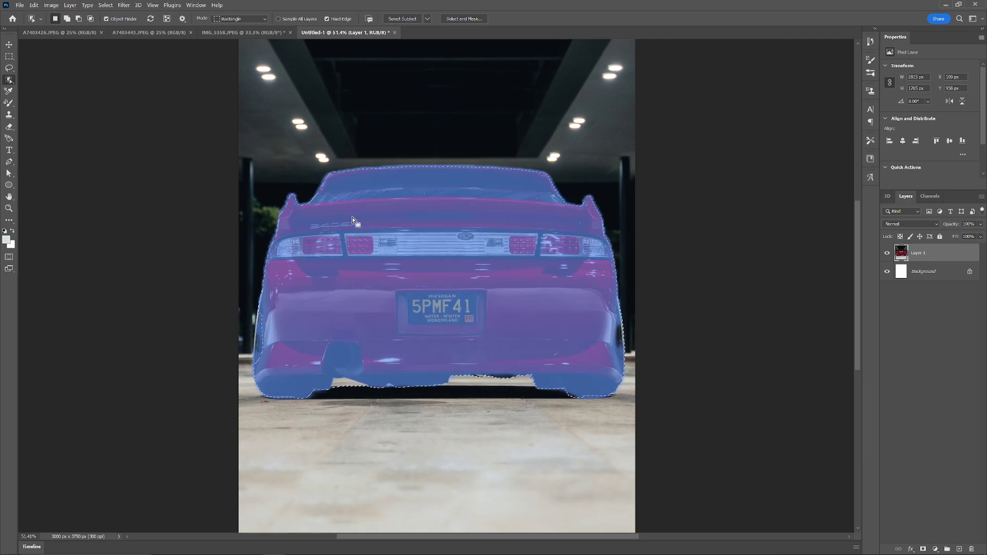
key("shift+w")
key("shift+w")
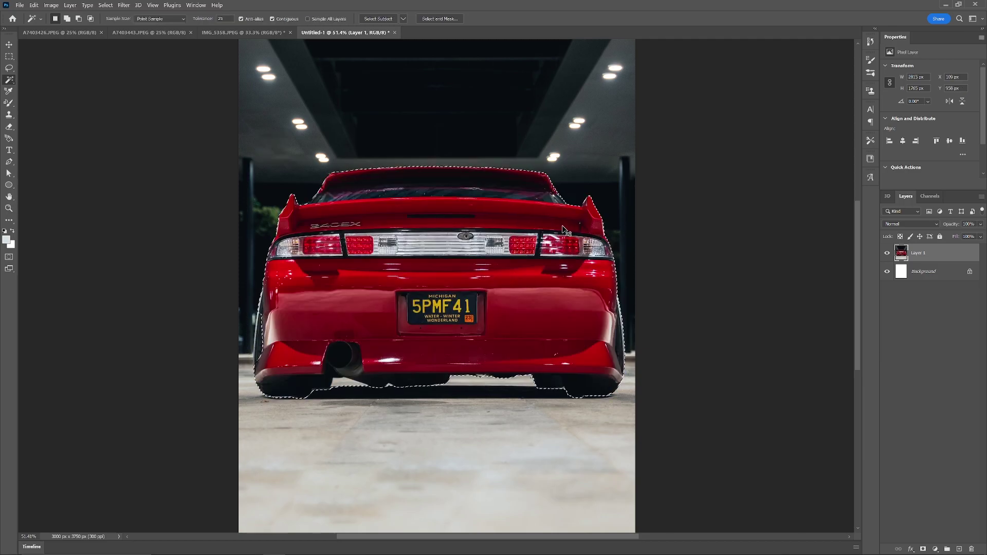
Trace the missed outer edge of the car's left wheel with the Pen tool and add that area to the car selection.
key("z")
left_click_drag(289, 357, 492, 361)
key("space")
key("p")
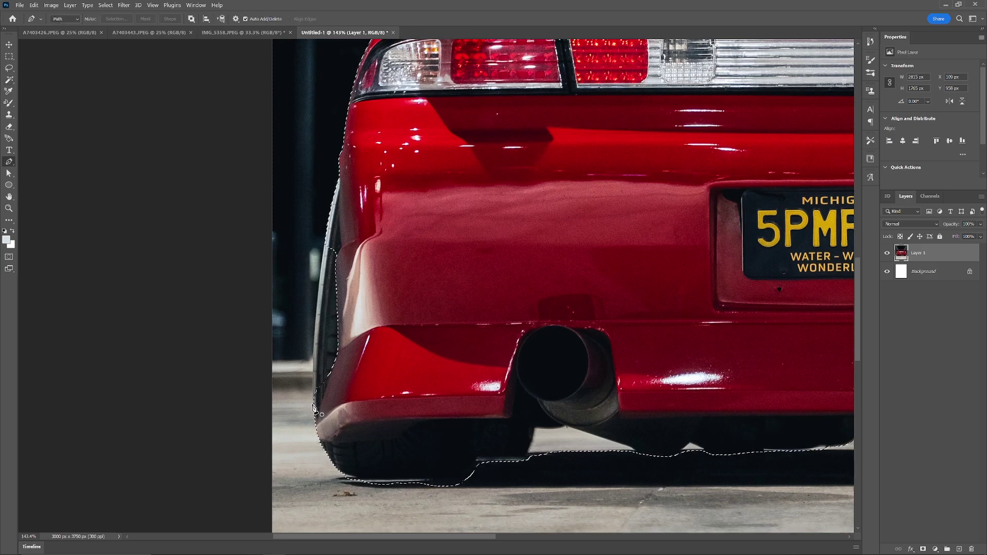
left_click(314, 411)
left_click(314, 335)
left_click(317, 295)
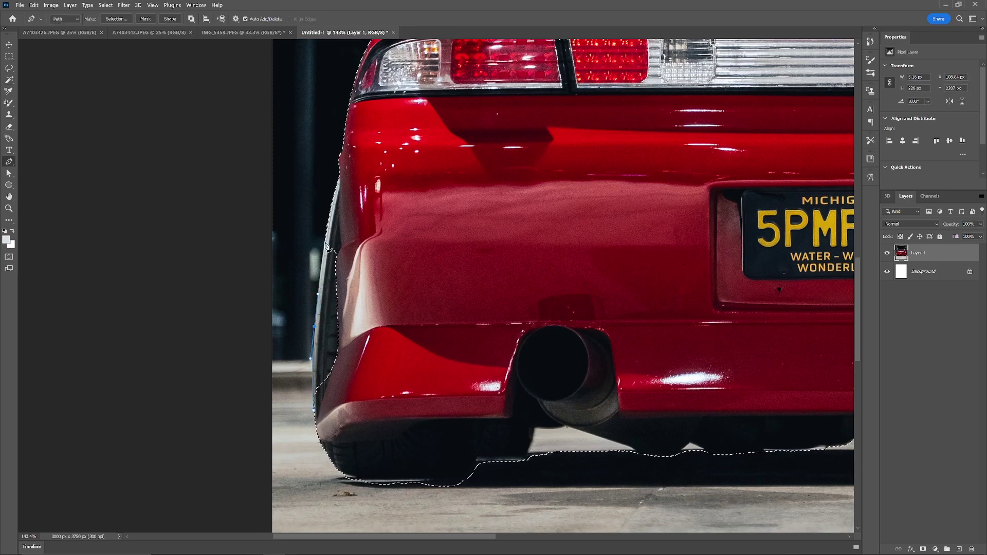
left_click(323, 239)
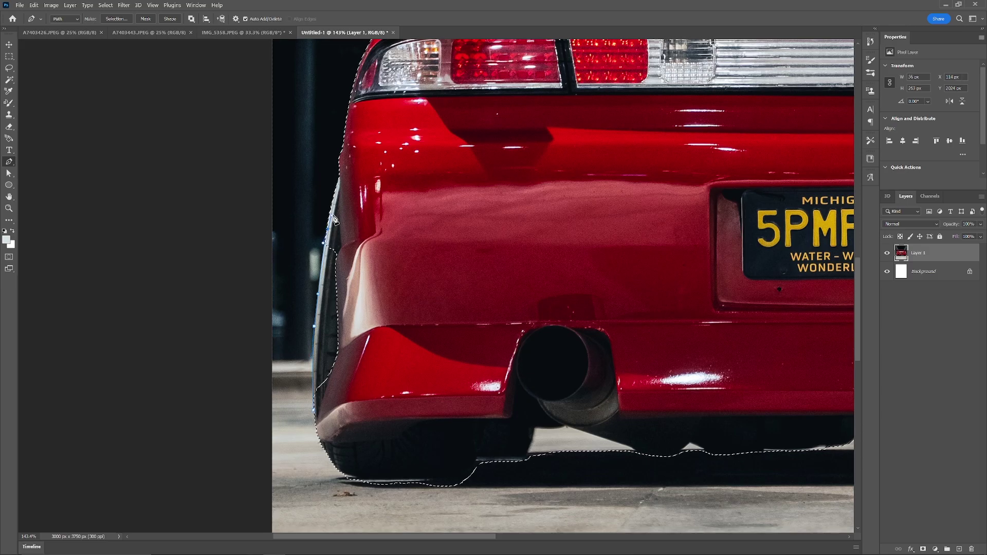
left_click(372, 281)
key("z")
mouse_move(331, 236)
left_mouse_down()
mouse_move(363, 235)
mouse_move(344, 234)
left_mouse_up()
left_click_drag(378, 436, 365, 281)
left_click(365, 244)
left_click(335, 359)
key("ctrl+space")
left_click_drag(336, 329, 332, 329)
key("ctrl+0")
key("p")
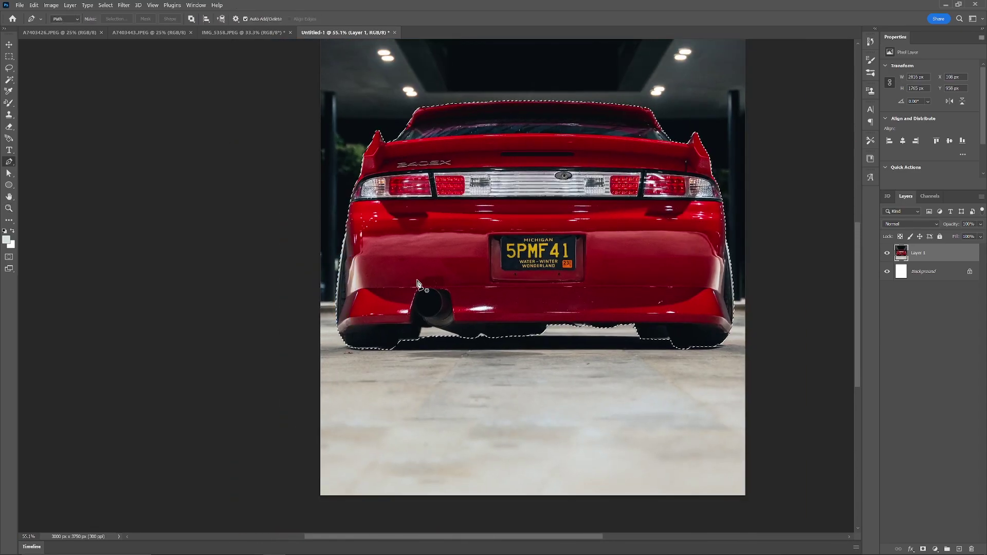
Copy the selected rear-view car onto its own layer and check the cutout with the photo layer temporarily hidden.
key("ctrl+j")
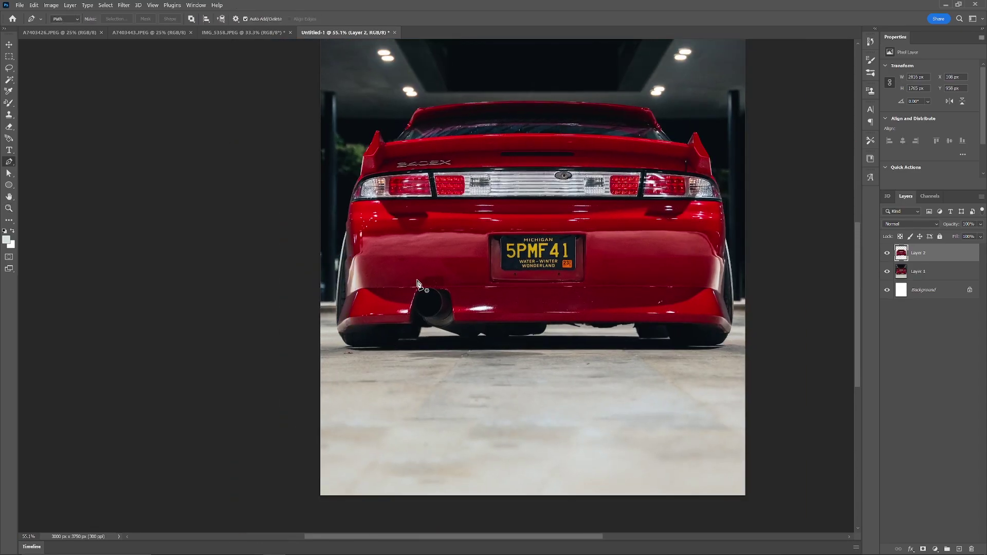
left_click_drag(594, 215, 532, 273)
left_click(887, 272)
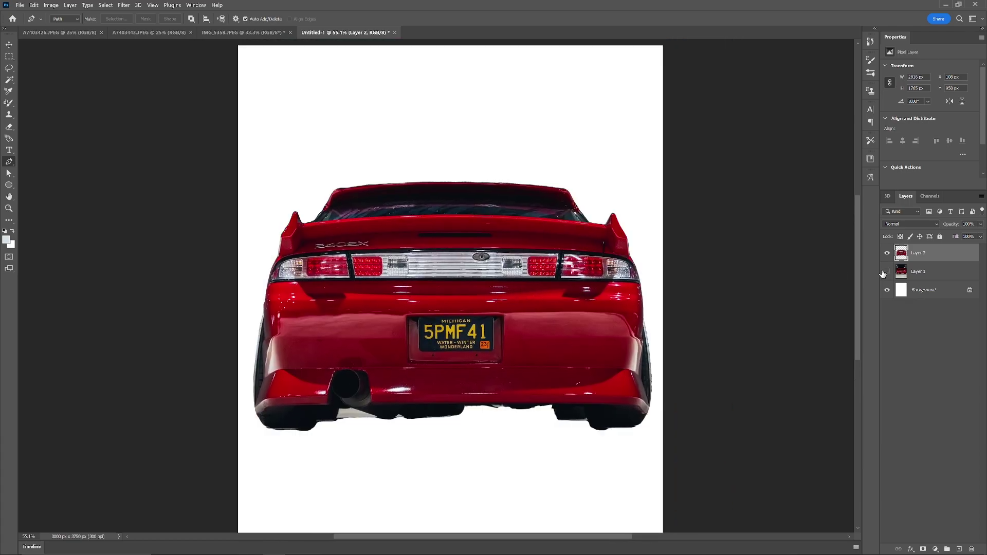
left_click(886, 272)
Select Layer 1 together with the cutout on Layer 2 and move the two slightly lower on the canvas.
key("z")
left_click_drag(493, 278, 477, 303)
left_click(925, 271, "shift")
key("v")
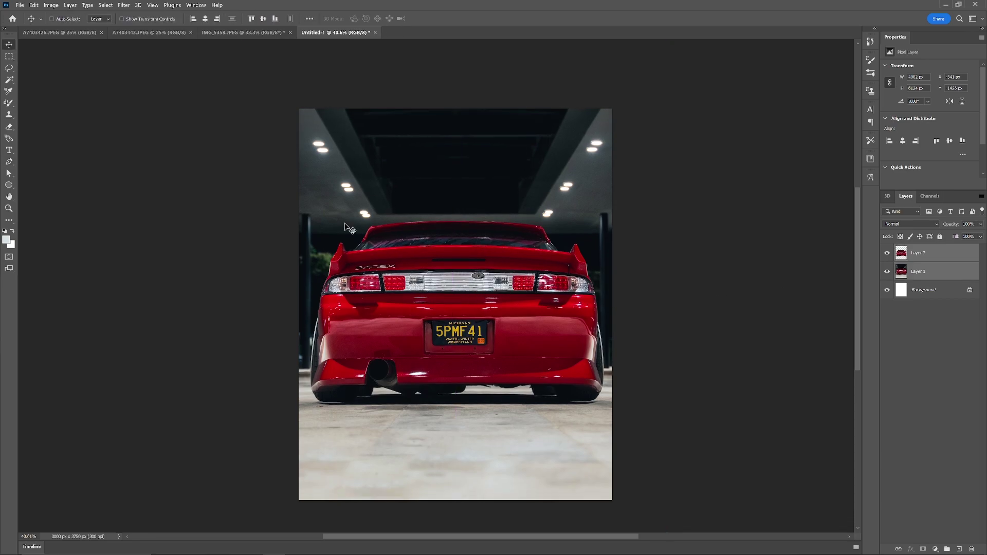
Bring the IMG_3358.JPEG photo into the composition, enlarge it to about 154% and place its car across the lower part of the canvas.
left_click(229, 33)
left_click_drag(315, 54, 466, 234)
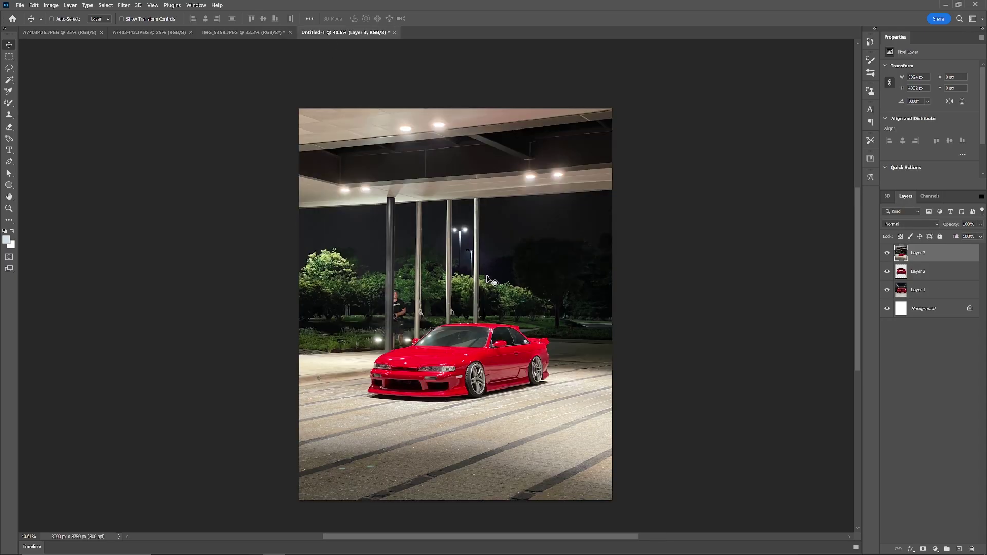
key("ctrl+t")
left_click_drag(613, 319, 608, 354)
left_click_drag(675, 367, 724, 360)
left_click_drag(652, 394, 628, 377)
key("Return")
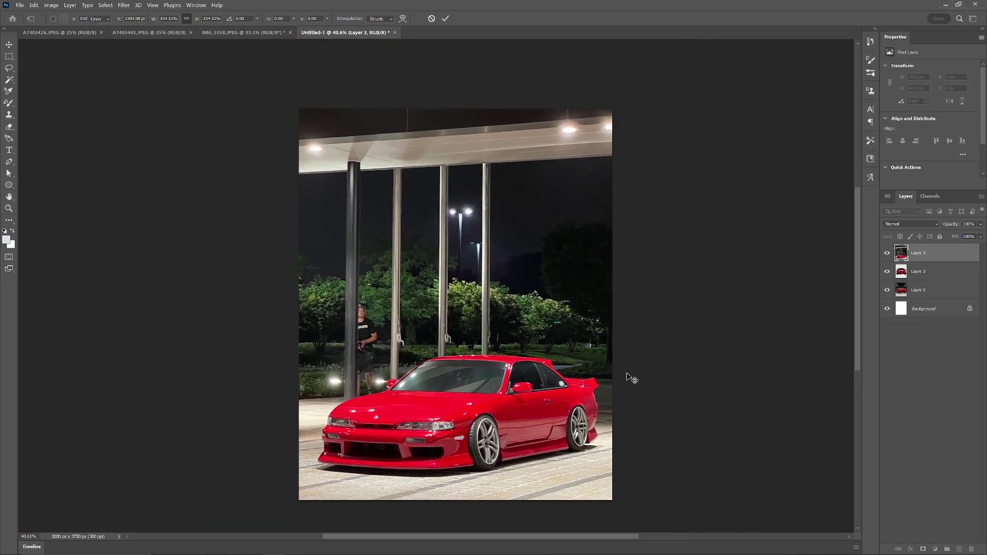
Select the front three-quarter car with the Object Selection tool, copy it to a new layer and hide its source photo, Layer 3.
mouse_move(935, 252)
left_mouse_down()
mouse_move(920, 281)
mouse_move(932, 259)
left_mouse_up()
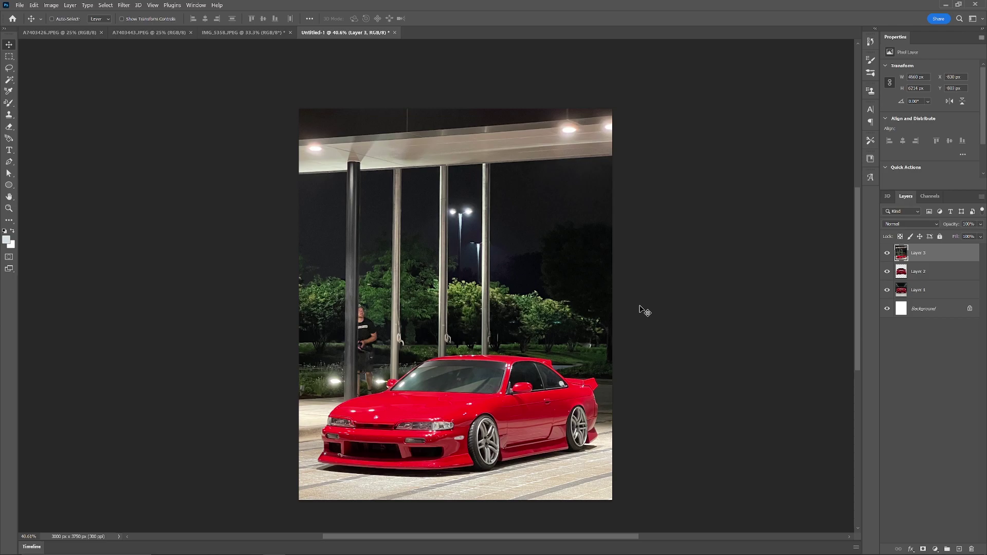
left_click_drag(490, 362, 495, 319)
key("w")
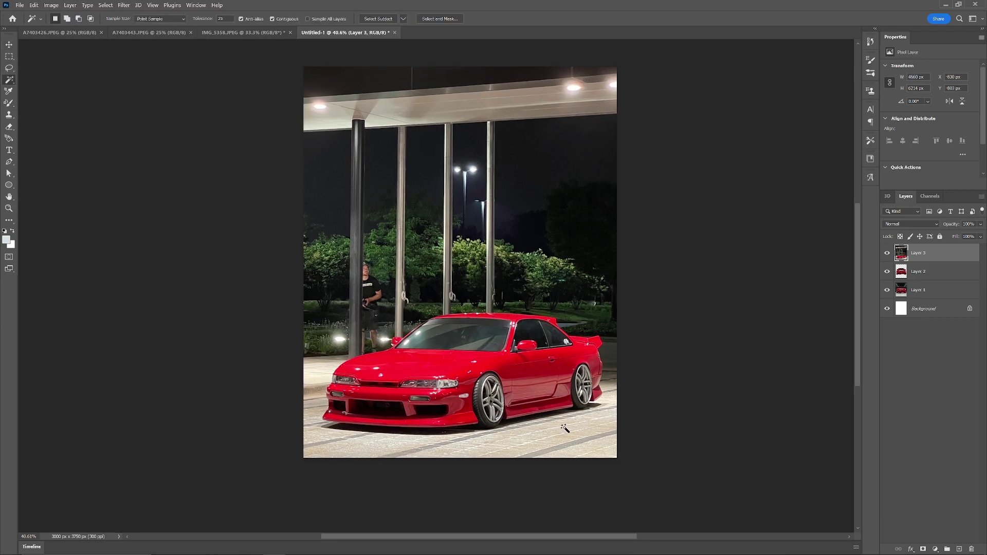
right_click(6, 80)
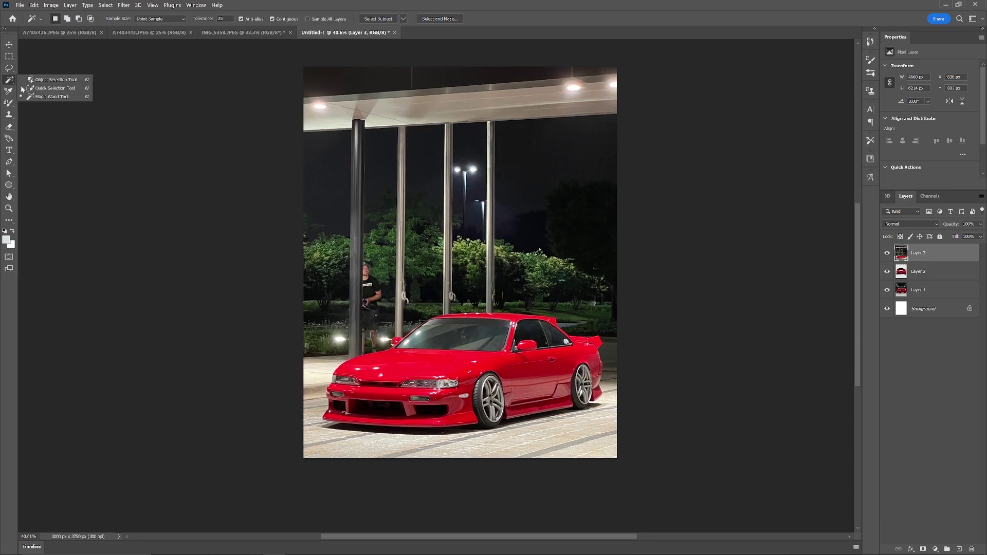
left_click(38, 79)
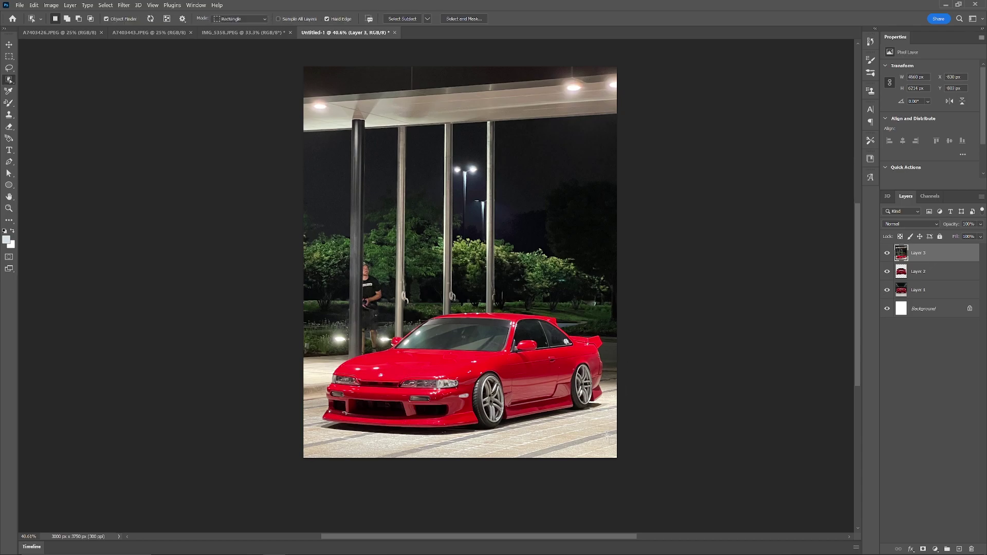
left_click_drag(609, 438, 316, 307)
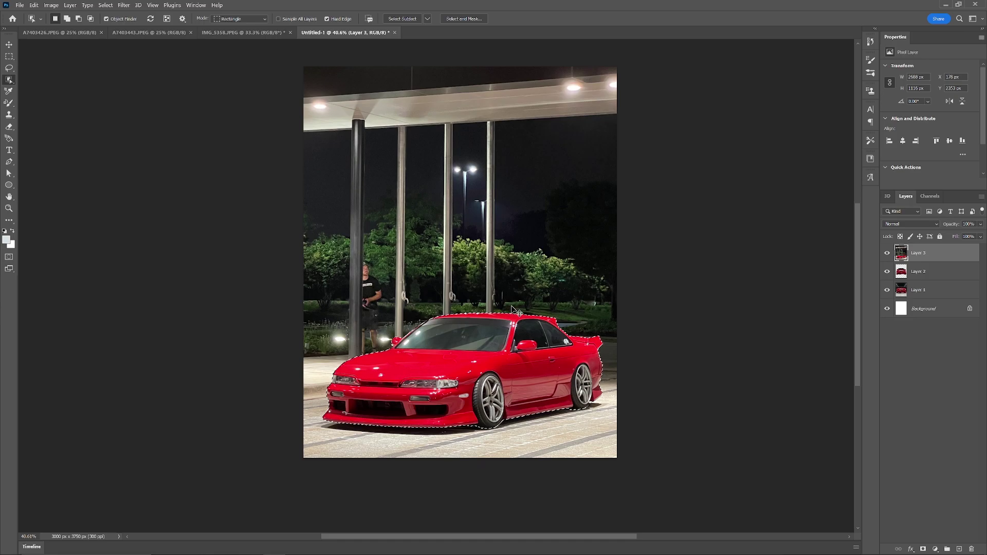
key("ctrl+j")
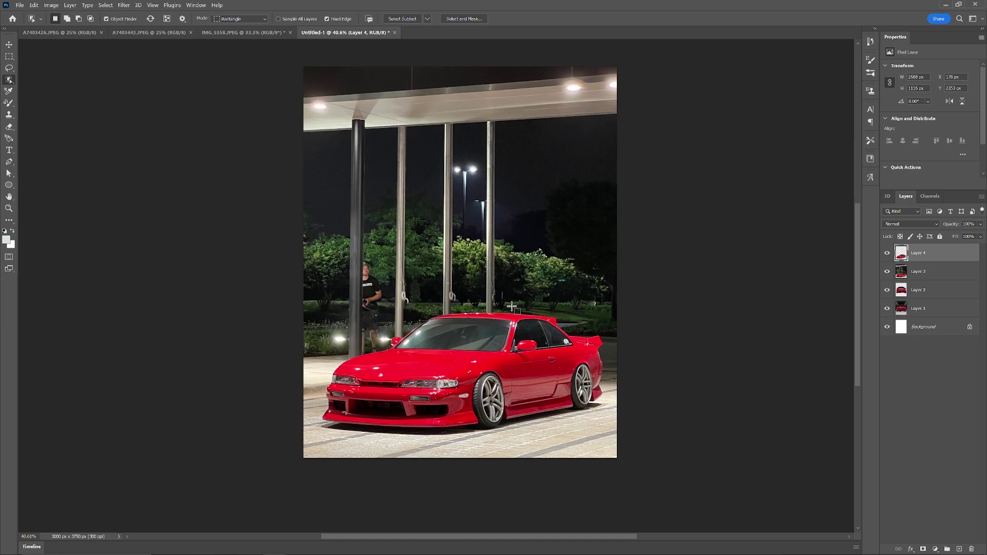
left_click(886, 272)
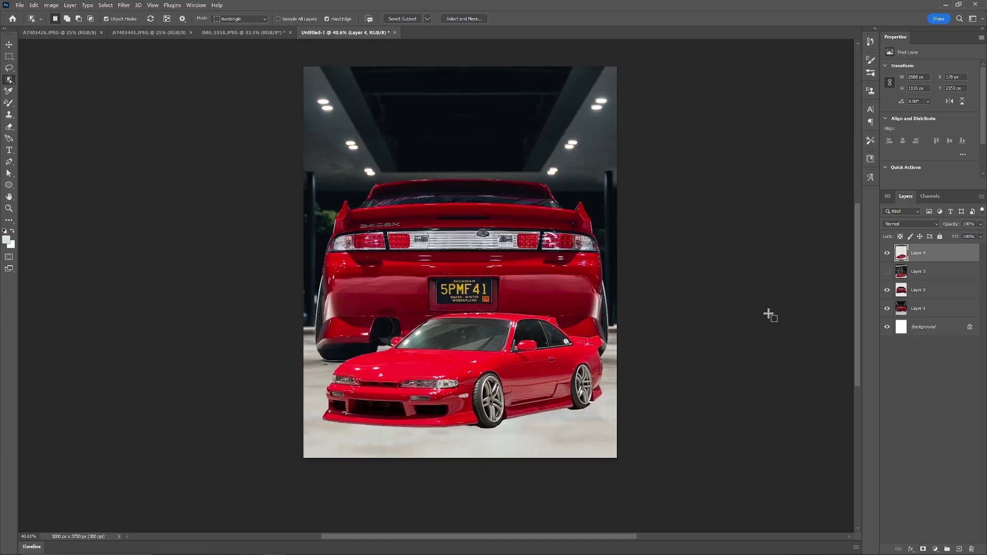
Copy the whole A7403426.JPEG photo into the composition and position its car in the upper part of the canvas.
key("z")
left_click_drag(494, 291, 491, 261)
key("w")
left_click(59, 32)
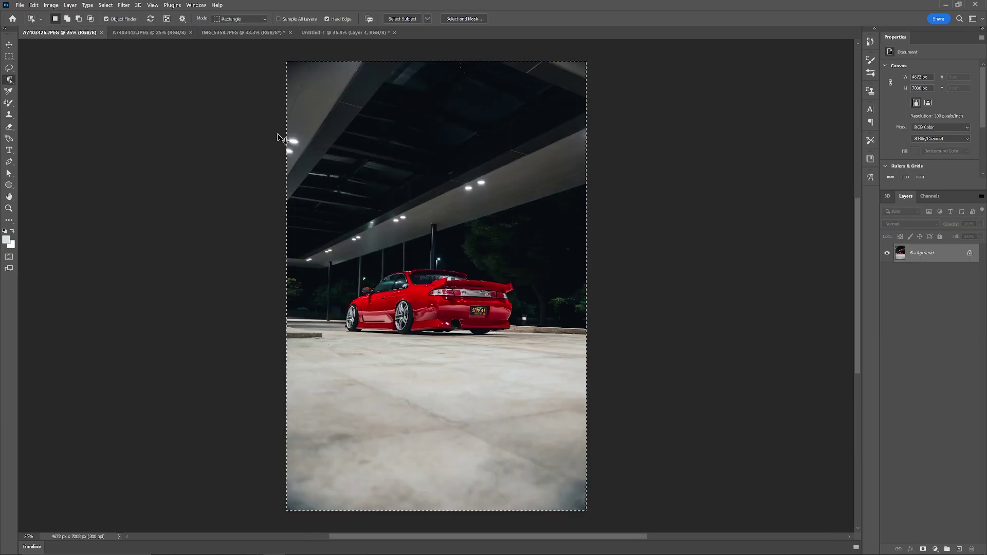
left_click(349, 32)
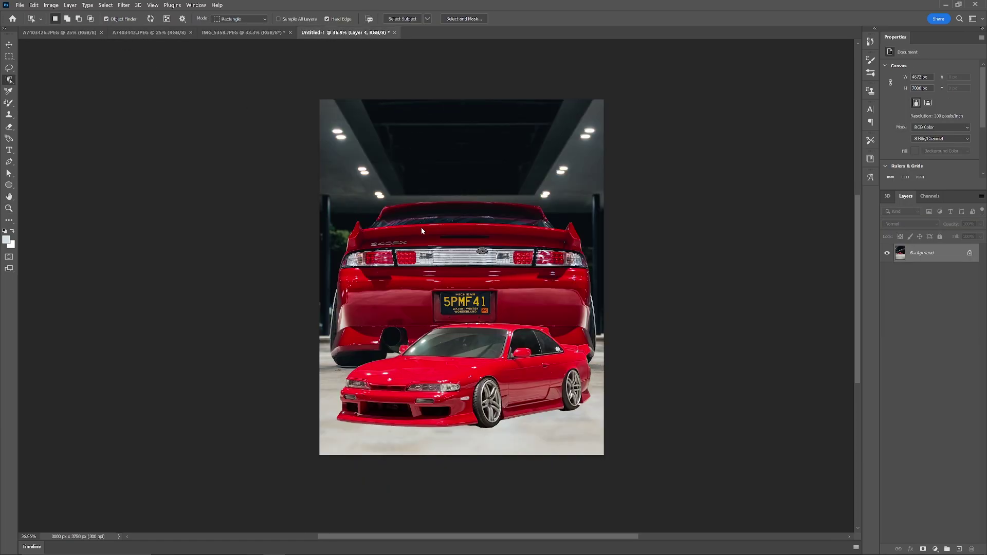
key("ctrl+v")
key("v")
left_click_drag(525, 329, 454, 89)
left_click_drag(486, 243, 490, 221)
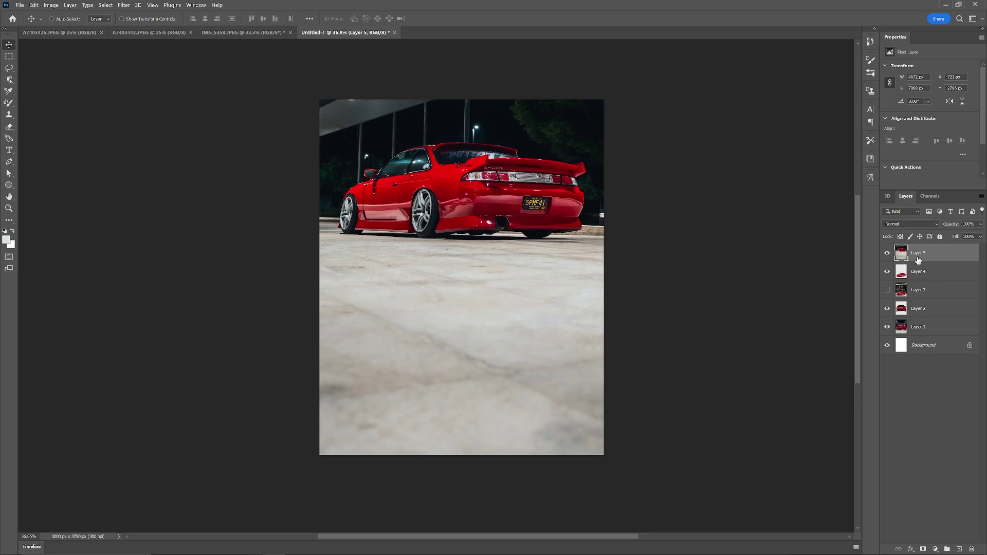
Place the rear three-quarter photo layer between Layer 2 and Layer 1 and shift it up so its car clears the rear-view car's roof.
left_click_drag(925, 254, 929, 323)
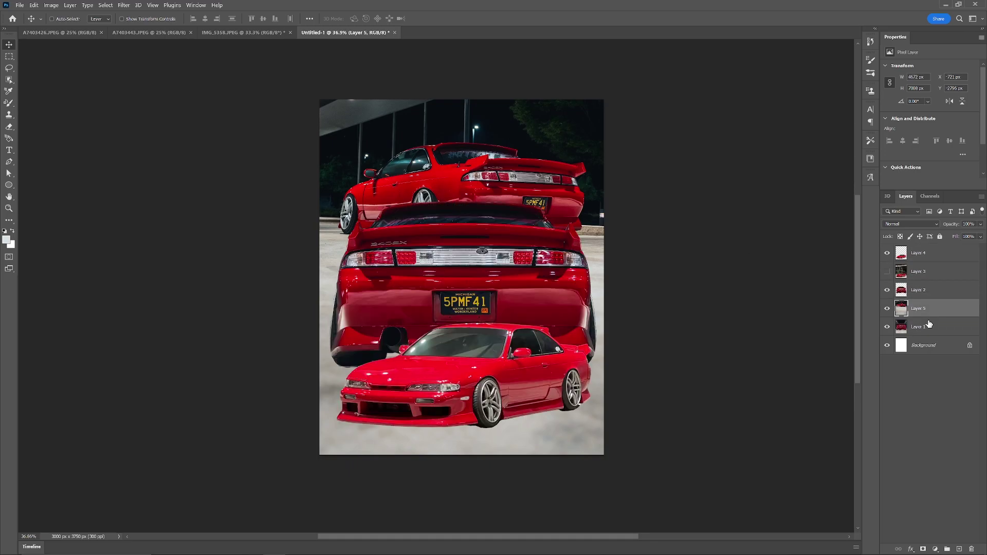
left_click_drag(532, 206, 523, 179)
key("z")
left_click_drag(559, 213, 556, 215)
scroll(555, 216, "up", 4)
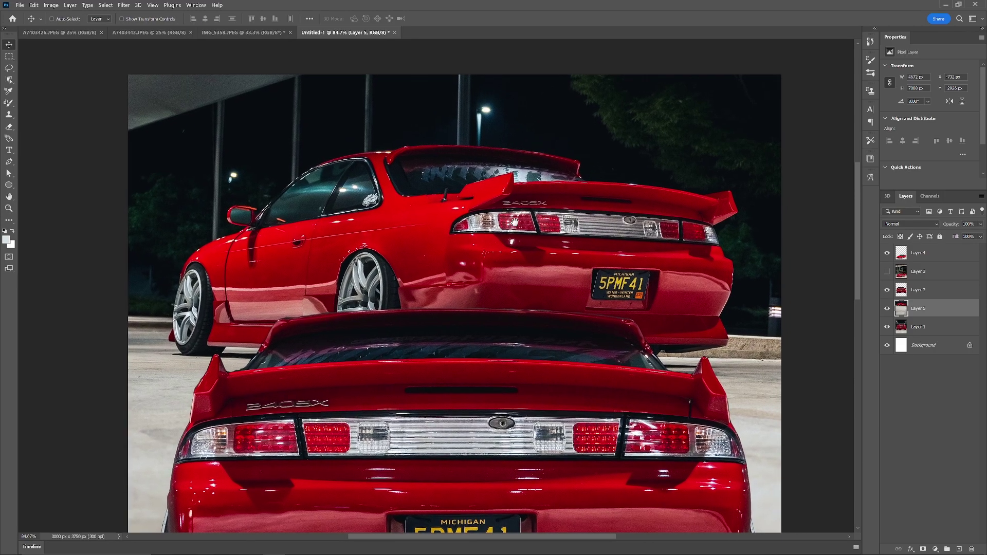
left_click_drag(519, 242, 492, 247)
key("z")
scroll(493, 247, "up", 2)
key("v")
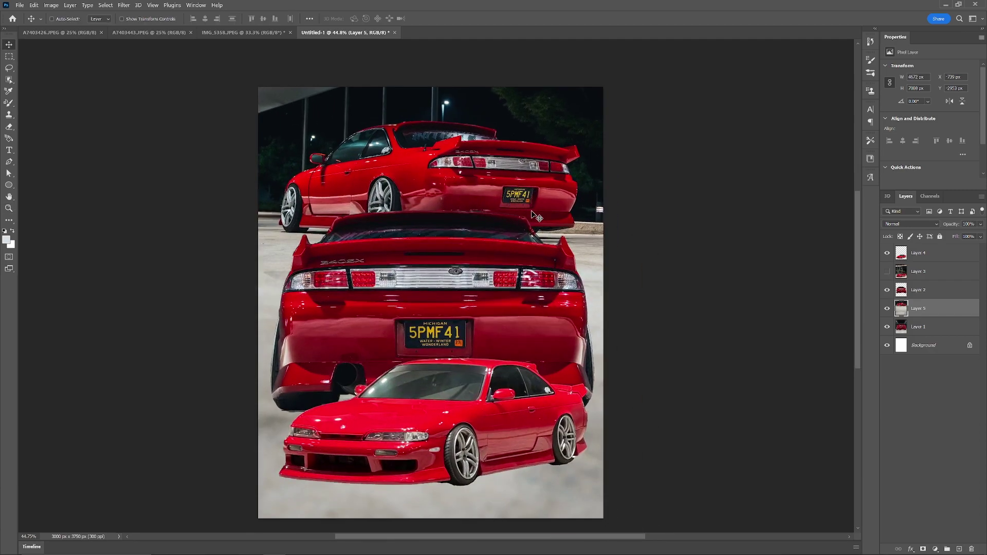
Add a mask to Layer 5 and paint it black with a large soft brush to hide the photo's pale ground around the rear-view car.
left_click(923, 550)
key("b")
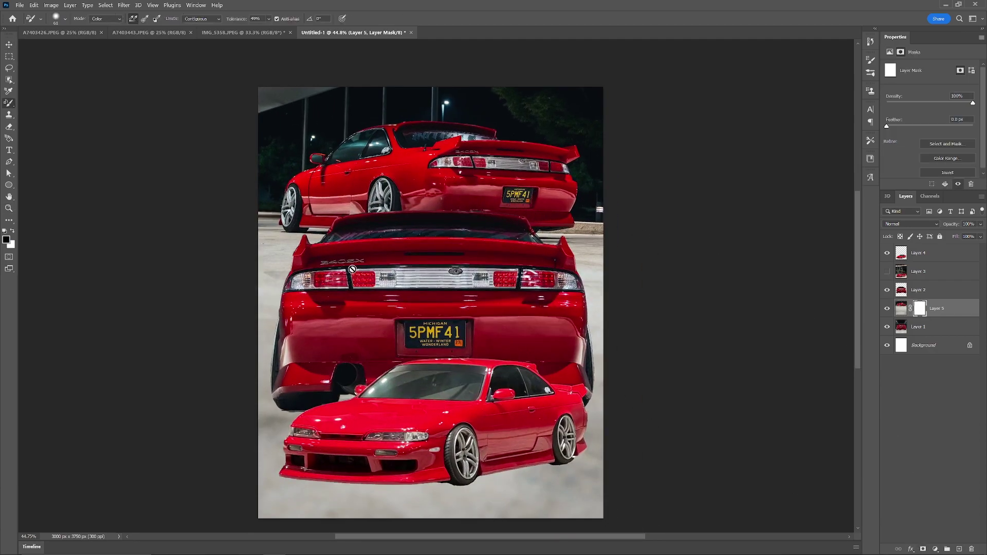
right_click(170, 240)
left_click(5, 107)
right_click(5, 105)
left_click(41, 104)
mouse_move(443, 354)
left_mouse_down()
mouse_move(445, 305)
mouse_move(452, 322)
left_mouse_up()
left_click_drag(462, 281, 341, 279)
mouse_move(229, 236)
left_mouse_down()
mouse_move(379, 291)
mouse_move(234, 286)
mouse_move(253, 327)
mouse_move(639, 297)
mouse_move(500, 282)
mouse_move(161, 282)
mouse_move(163, 299)
left_mouse_up()
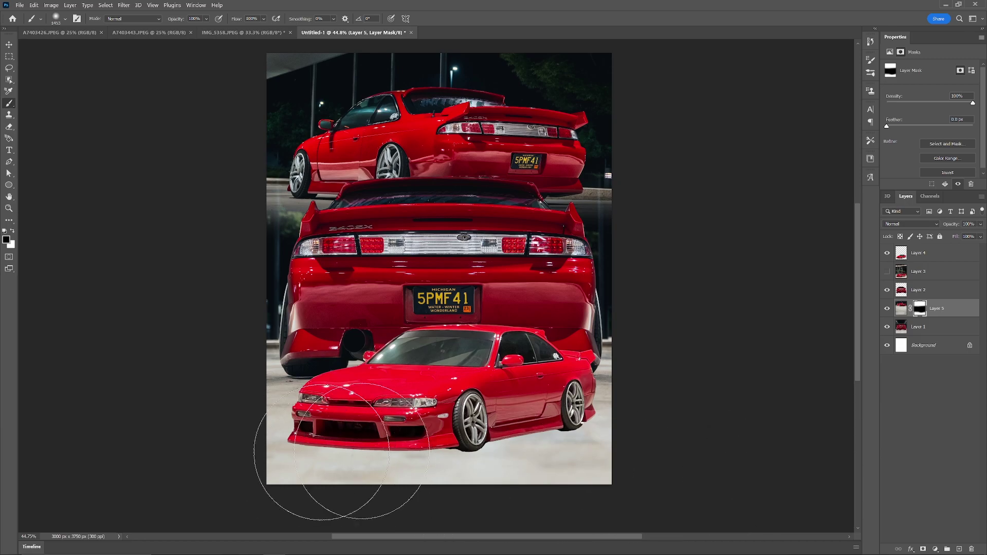
Make Layer 3 visible and add a black layer mask that hides the whole photo.
left_click(929, 263)
left_click(887, 271)
left_click(936, 274)
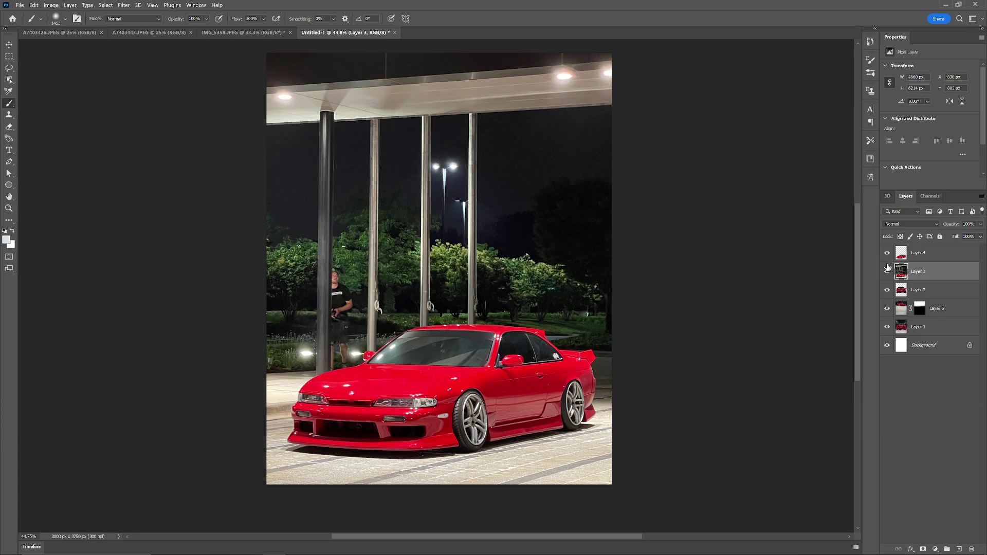
left_click(887, 271)
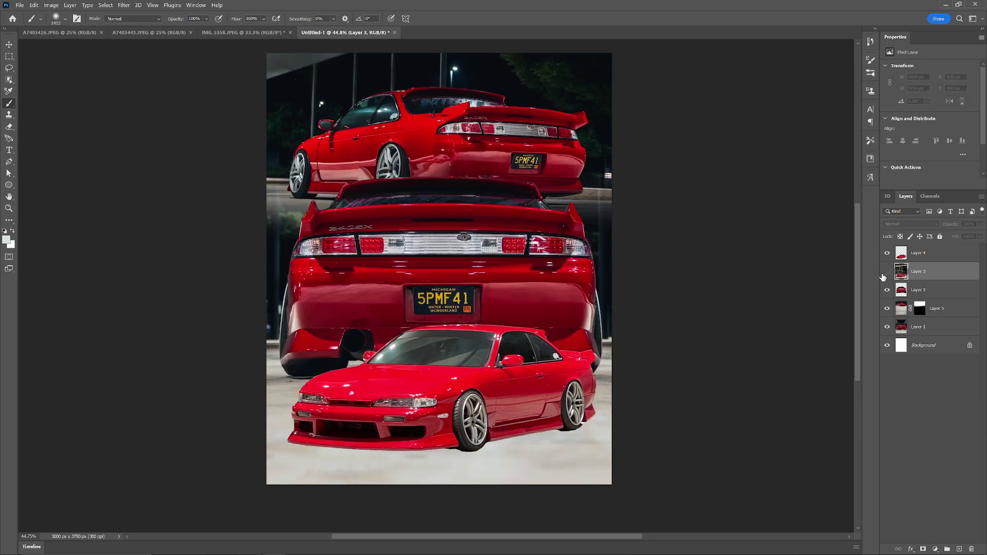
left_click(887, 272)
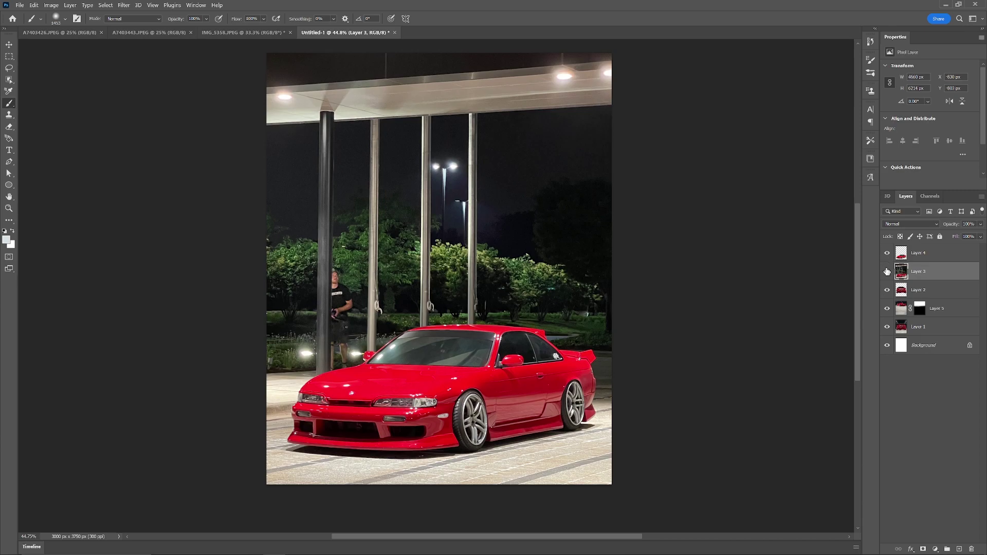
left_click(924, 550, "alt")
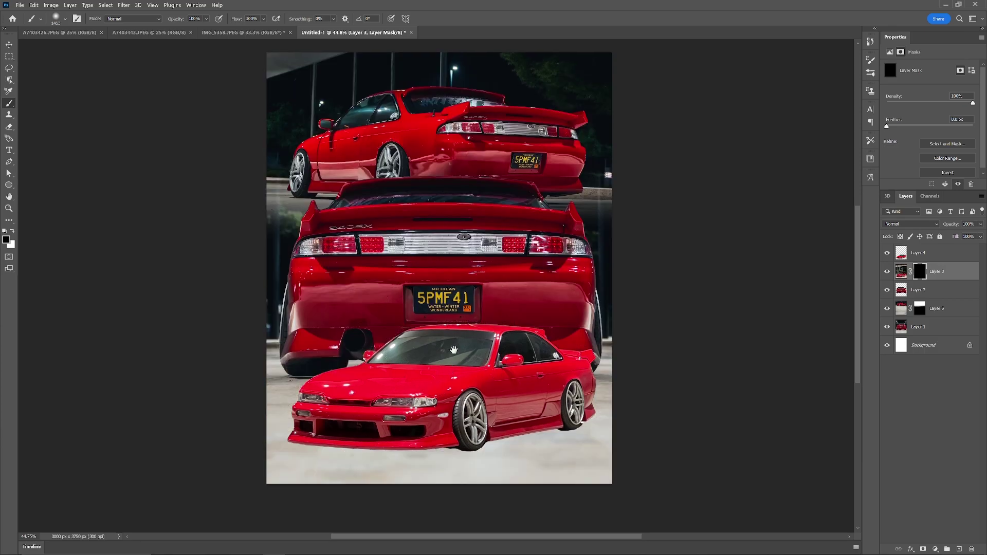
Paint white on the Layer 3 mask to reveal the stone paving beneath the front three-quarter car.
left_click_drag(454, 348, 461, 291)
key("x")
mouse_move(330, 452)
left_mouse_down()
mouse_move(293, 439)
mouse_move(373, 452)
mouse_move(314, 457)
left_mouse_up()
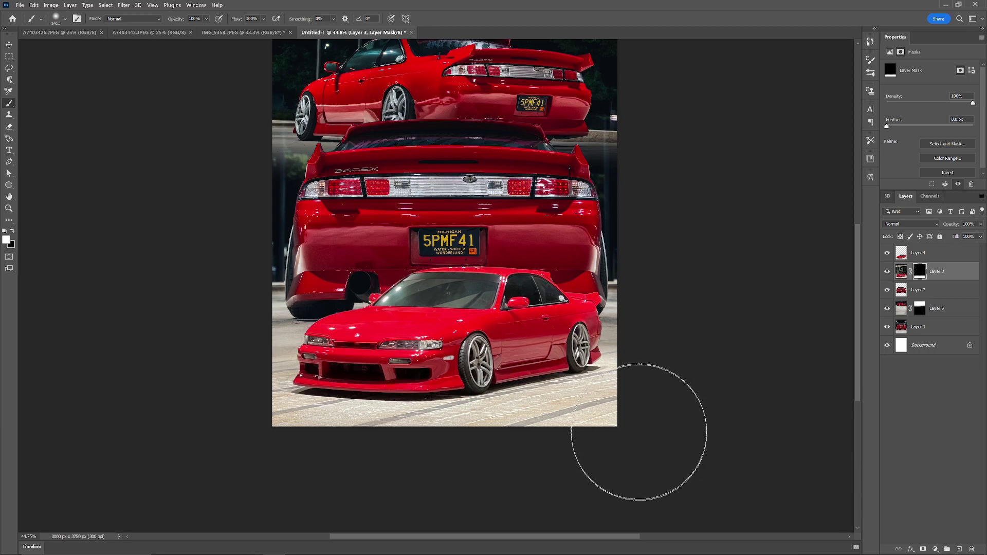
Blend the backgrounds along both sides of the canvas by painting the Layer 3 mask white with a smaller soft brush.
scroll(480, 408, "up", 2)
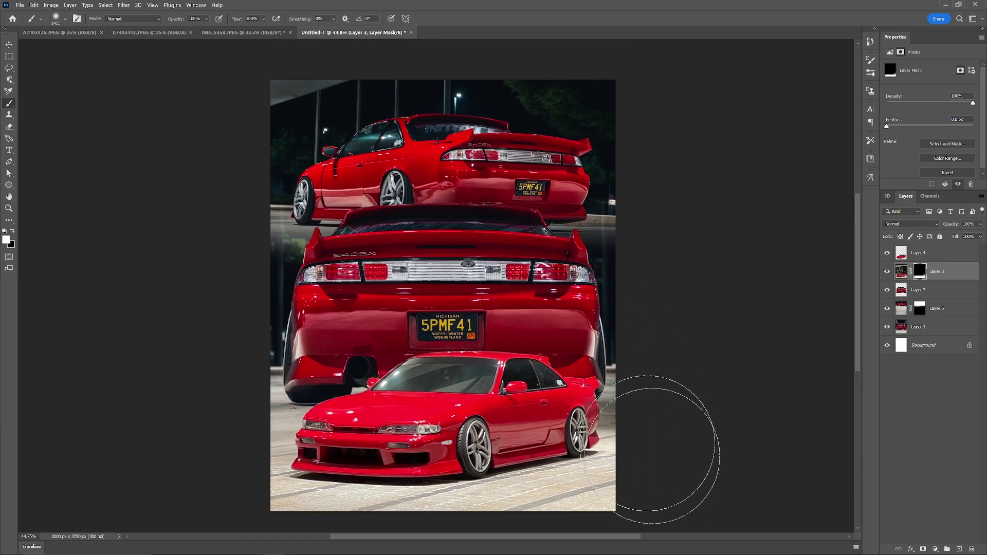
left_click_drag(630, 372, 613, 396)
key("ctrl+z")
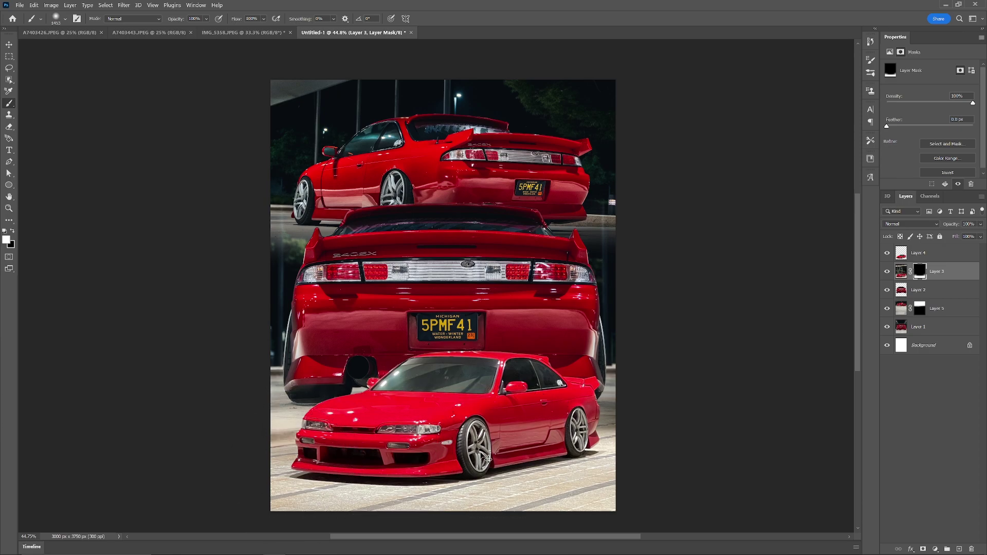
right_click(266, 445, "alt")
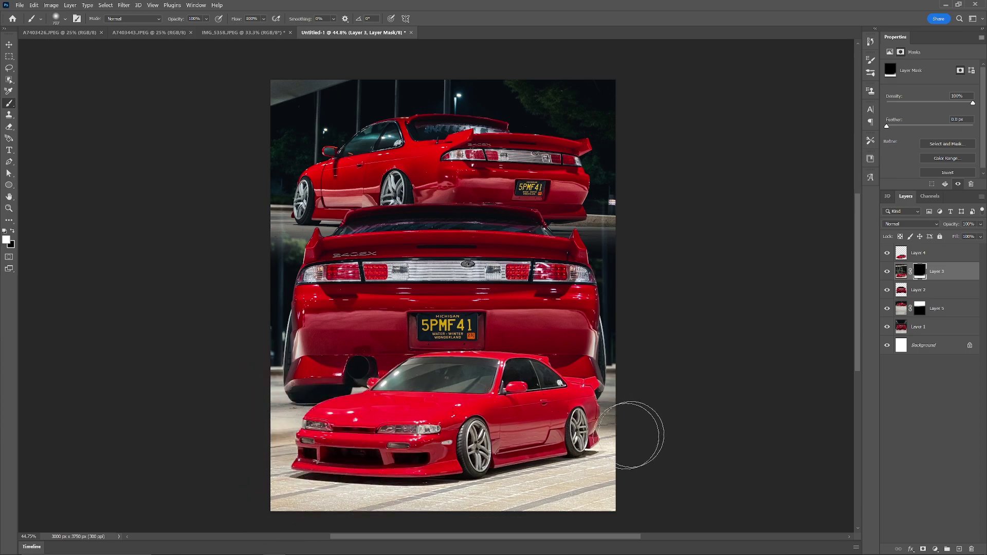
left_click_drag(523, 342, 518, 374)
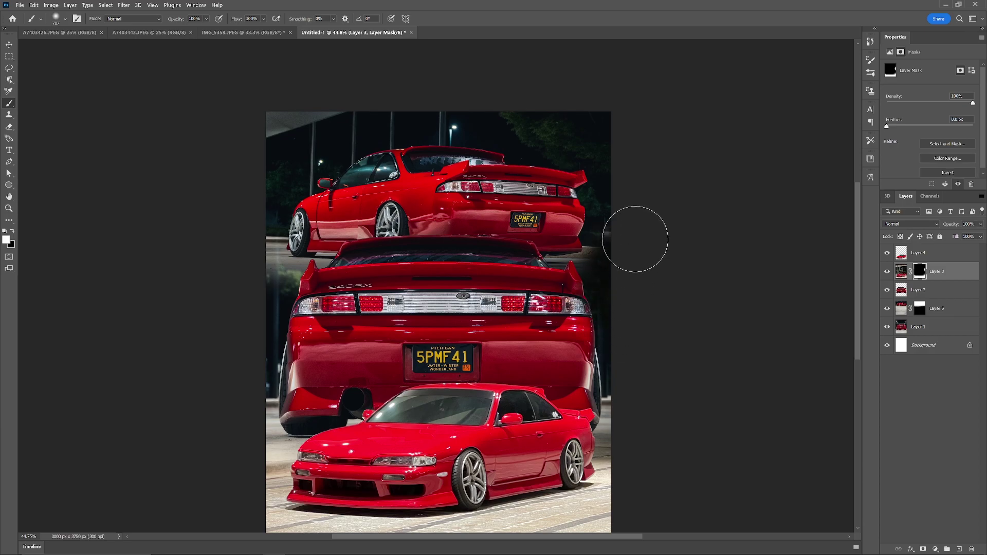
left_click_drag(247, 291, 239, 336)
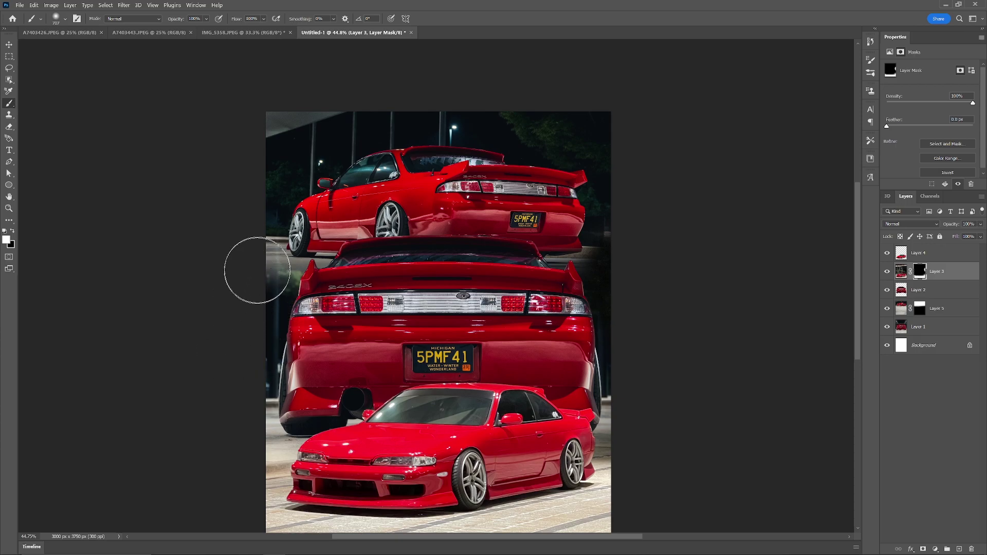
key("ctrl+z")
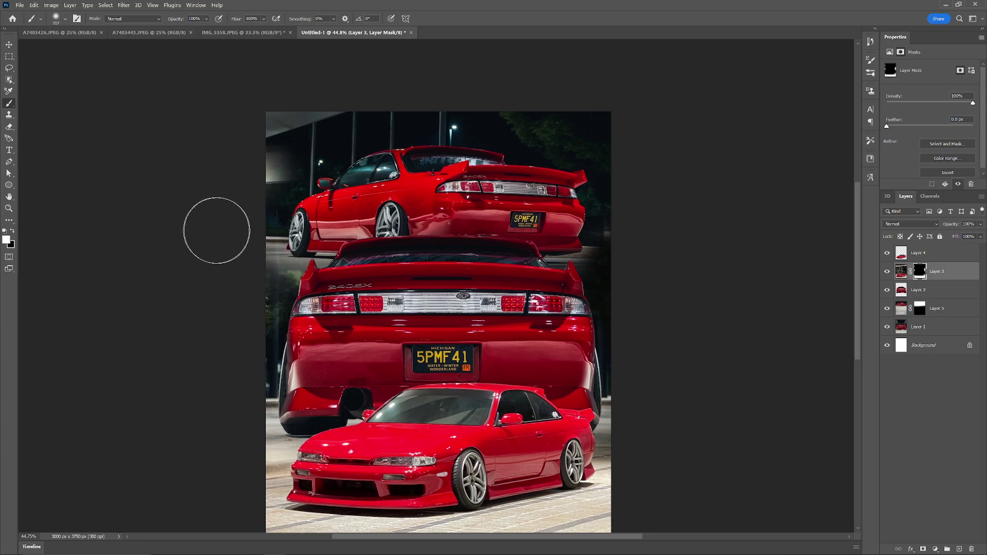
mouse_move(440, 253)
left_mouse_down()
mouse_move(422, 273)
mouse_move(459, 280)
mouse_move(443, 292)
mouse_move(456, 289)
mouse_move(456, 306)
mouse_move(458, 293)
left_mouse_up()
key("z")
mouse_move(507, 337)
left_mouse_down()
mouse_move(550, 338)
mouse_move(523, 339)
left_mouse_up()
left_click_drag(446, 260, 432, 252)
mouse_move(418, 165)
left_mouse_down()
mouse_move(439, 172)
mouse_move(458, 202)
left_mouse_up()
Add a new layer above Group 1 copy and choose a lightning brush from the AB-Designer_Thunder_Storm set.
key("b")
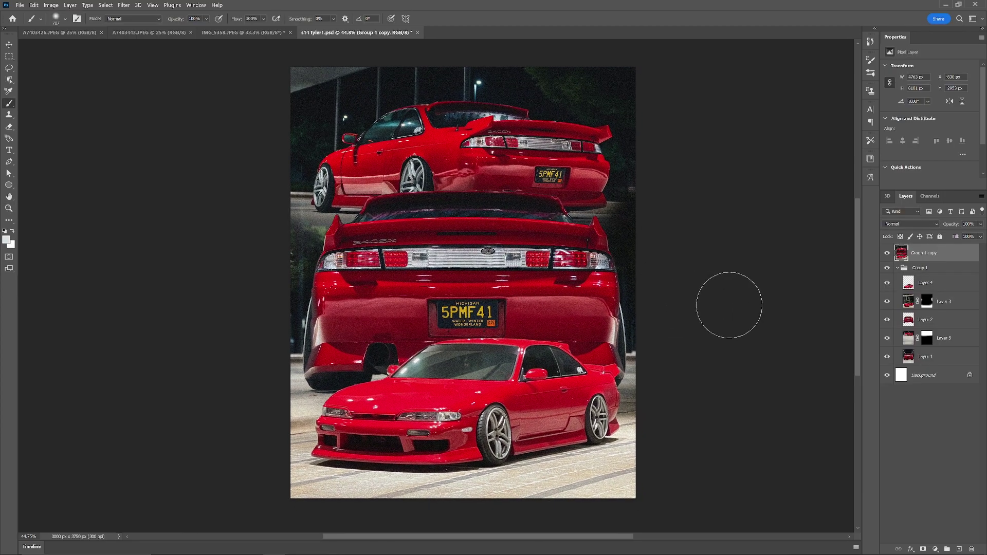
left_click(959, 549)
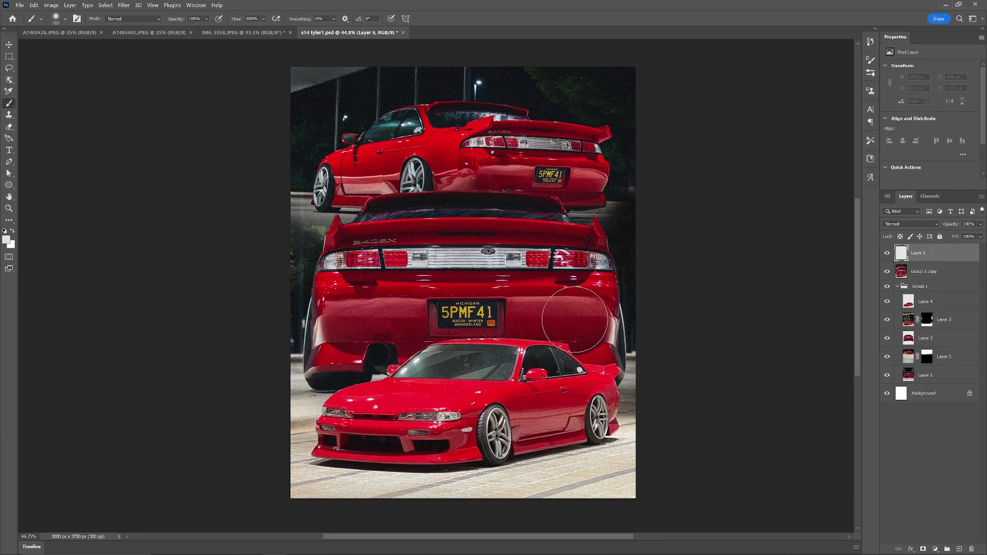
right_click(460, 263)
scroll(602, 481, "up", 5)
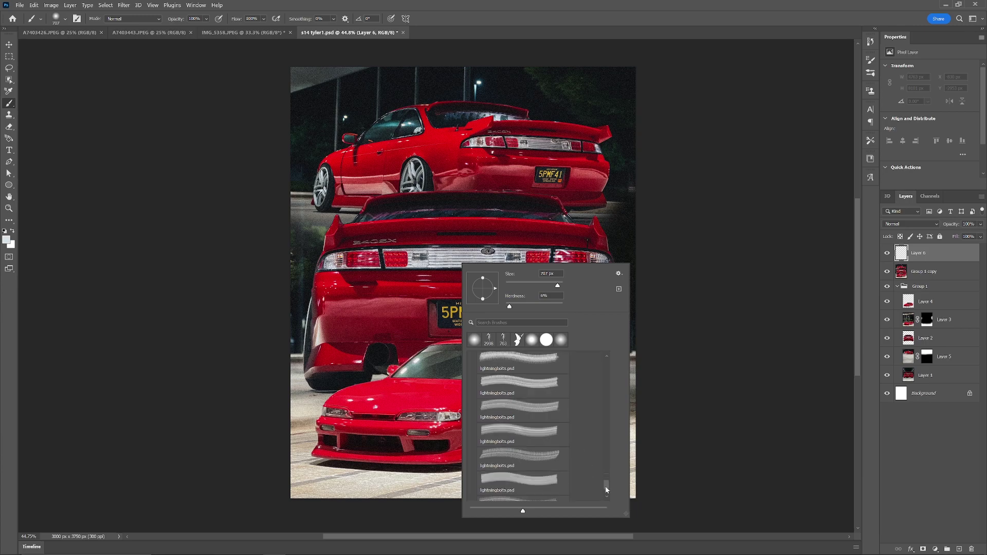
left_click_drag(610, 466, 612, 381)
scroll(545, 385, "up", 3)
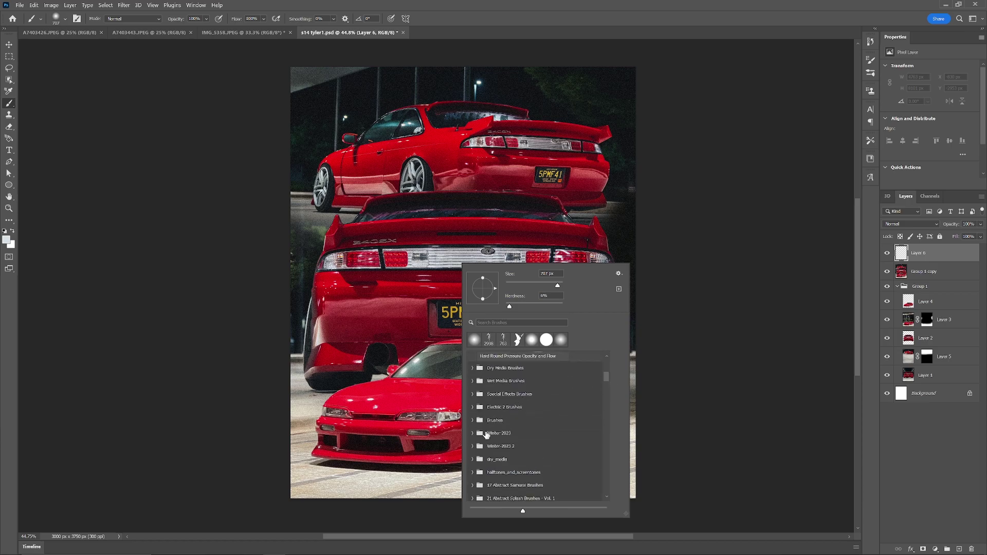
left_click(472, 419)
scroll(499, 427, "down", 1)
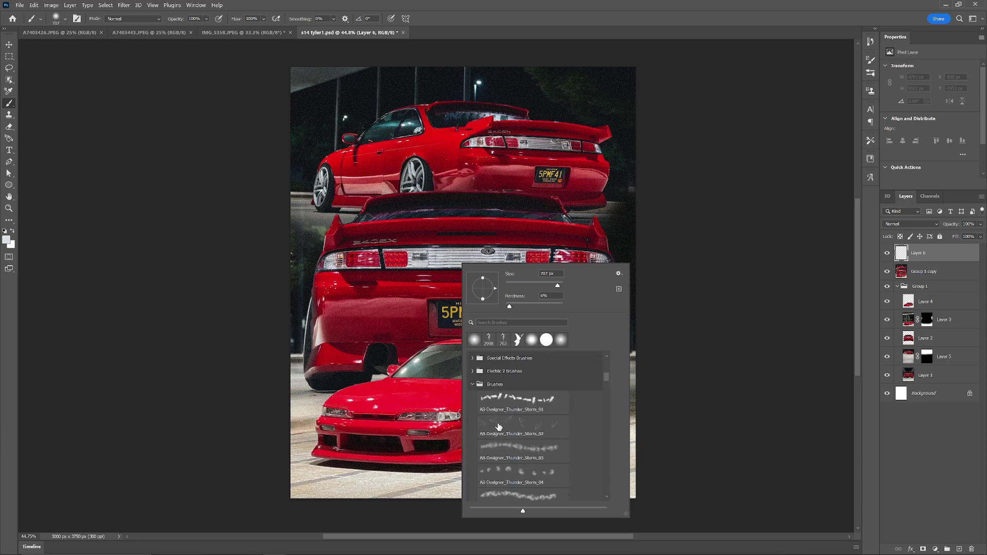
scroll(513, 425, "down", 1)
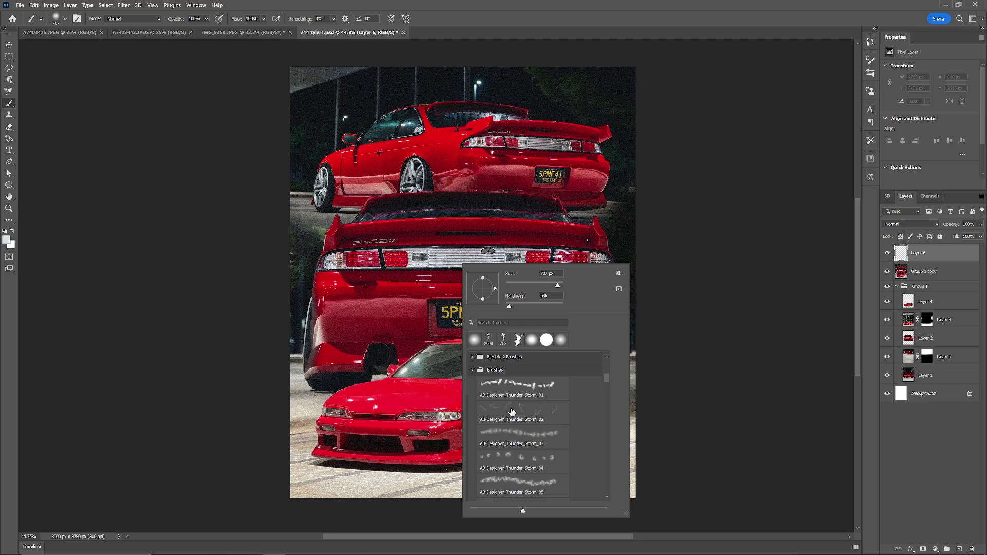
left_click(463, 34)
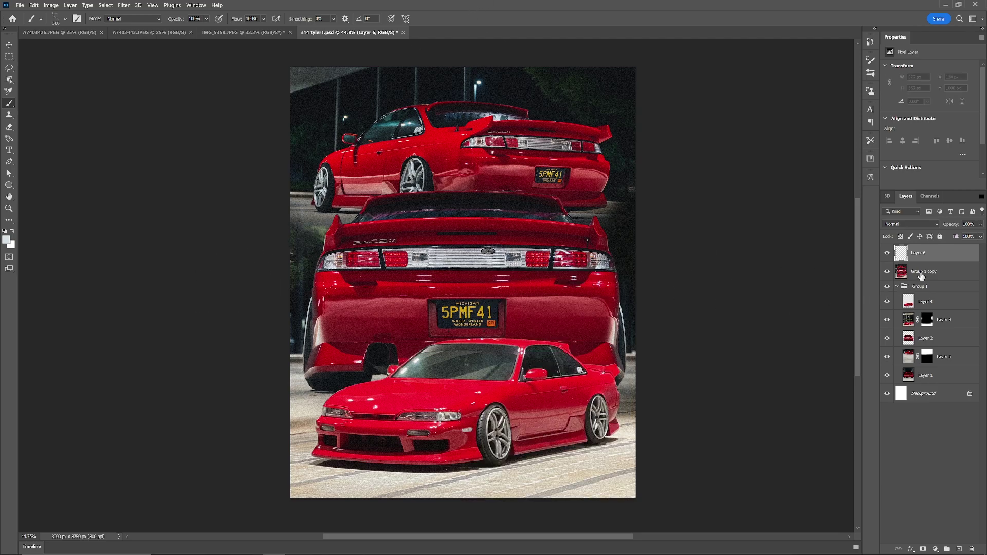
left_click_drag(432, 161, 484, 161)
left_click(306, 156)
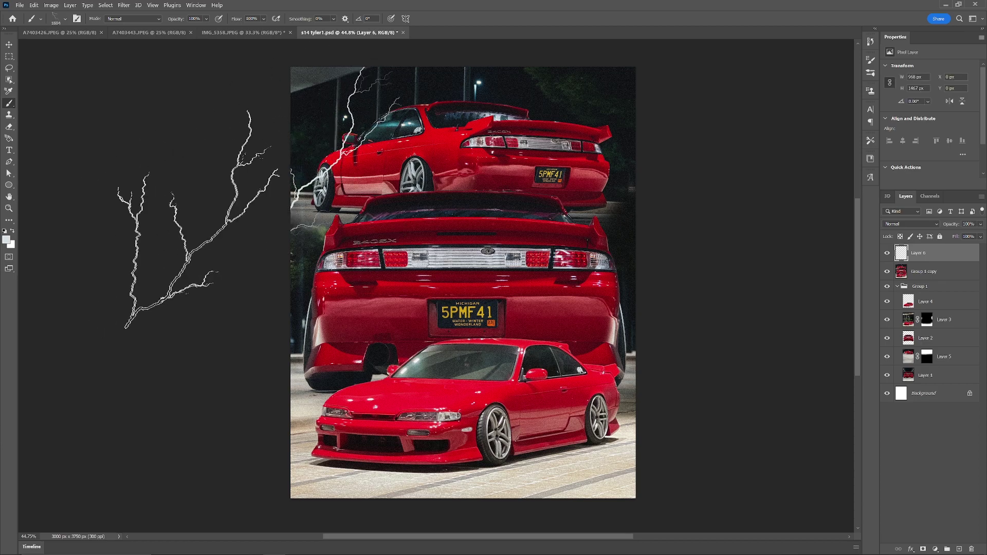
key("ctrl+z")
left_click_drag(294, 161, 155, 175)
left_click(322, 94)
key("ctrl+z")
left_click_drag(292, 143, 365, 128)
left_click(292, 143)
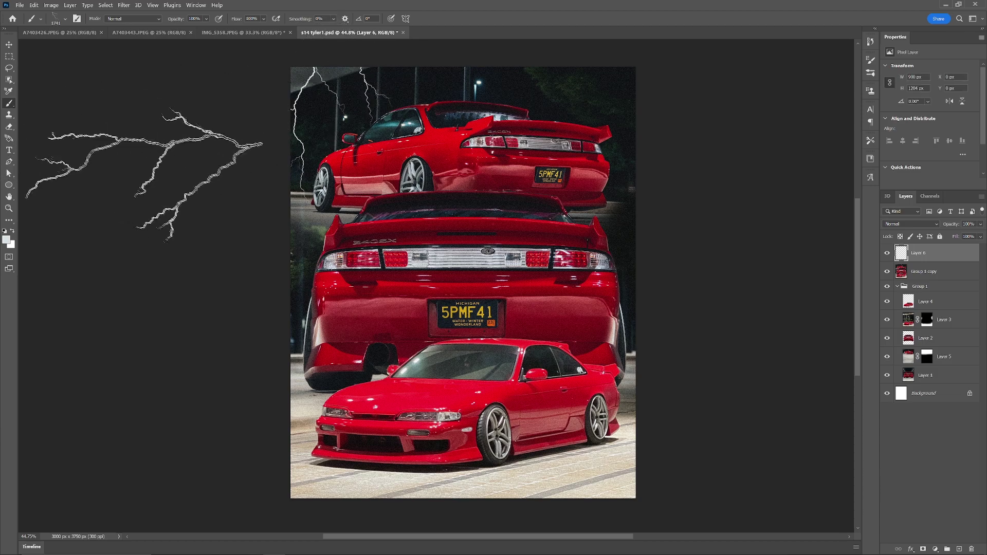
left_click(602, 103)
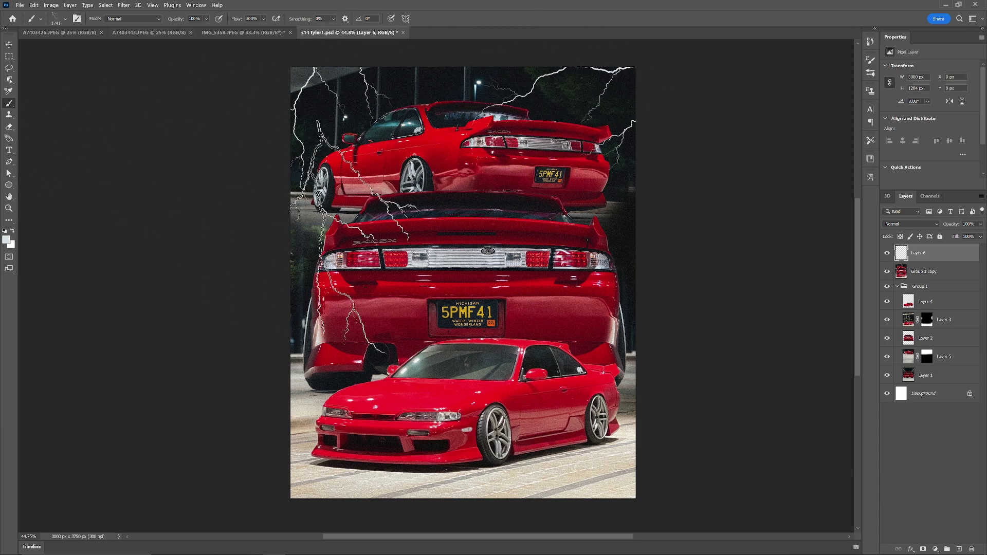
key("ctrl+z")
key("ctrl+z")
left_click(314, 106)
key("ctrl+z")
Resize the lightning brush and stamp white bolts in the two upper corners of the poster on Layer 6.
left_click_drag(318, 112, 231, 128)
left_click(319, 103)
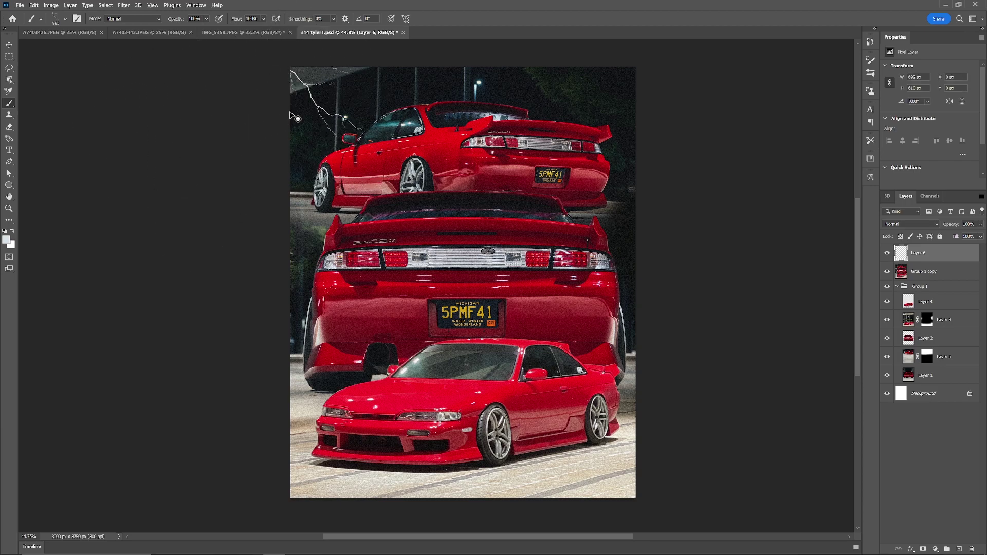
left_click(616, 79)
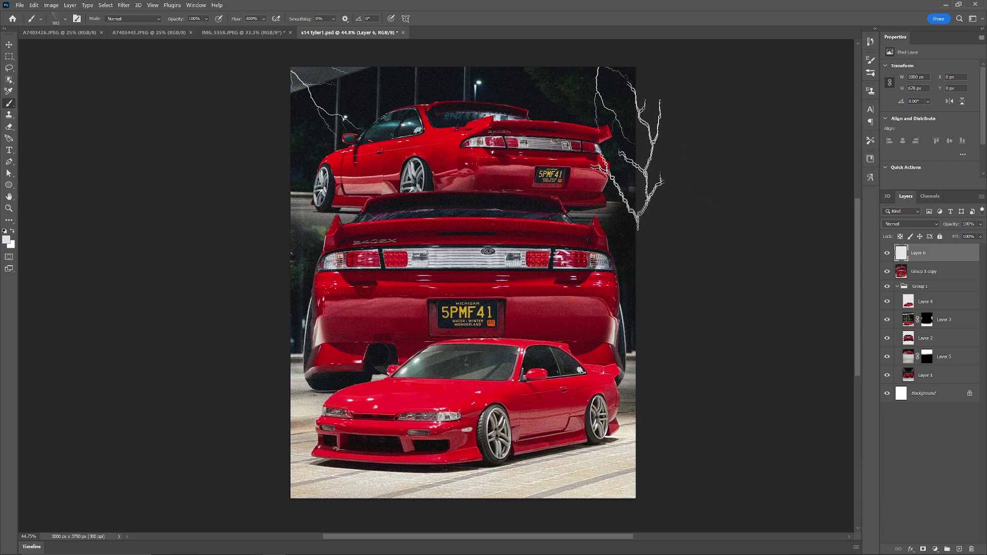
key("ctrl+z")
left_click(643, 127)
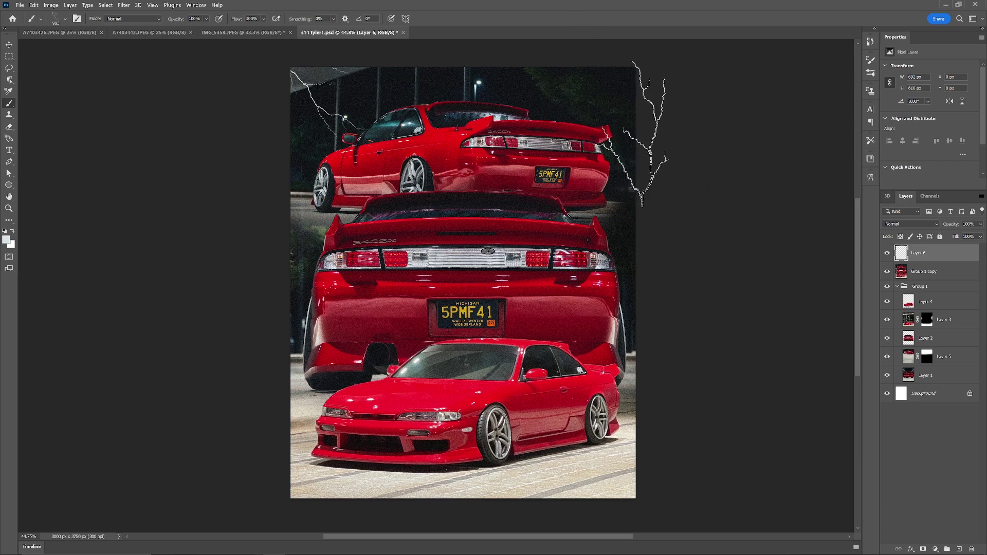
left_click(593, 67)
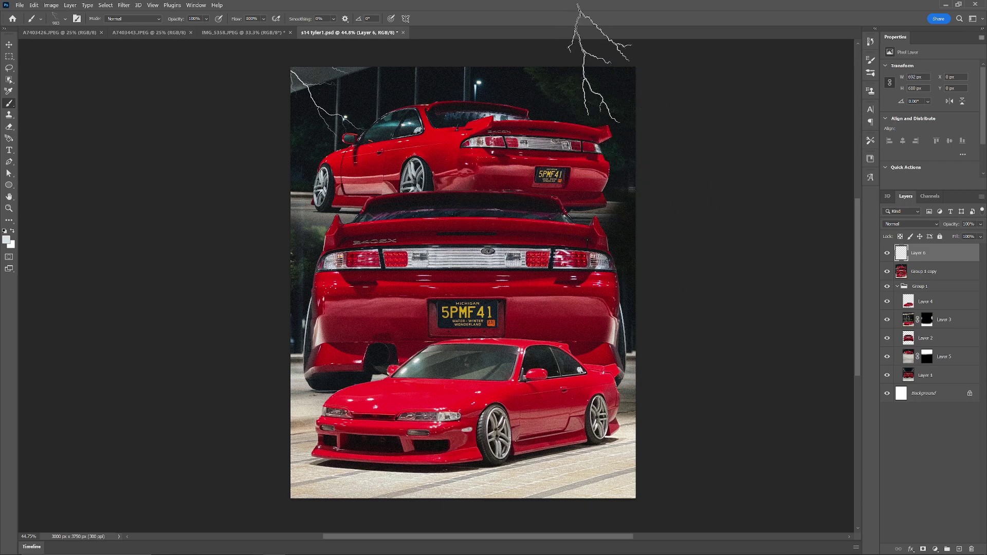
Stamp white lightning bolts along both canvas edges beside the rear-view car's spoiler.
key("space")
left_click_drag(443, 276, 420, 306)
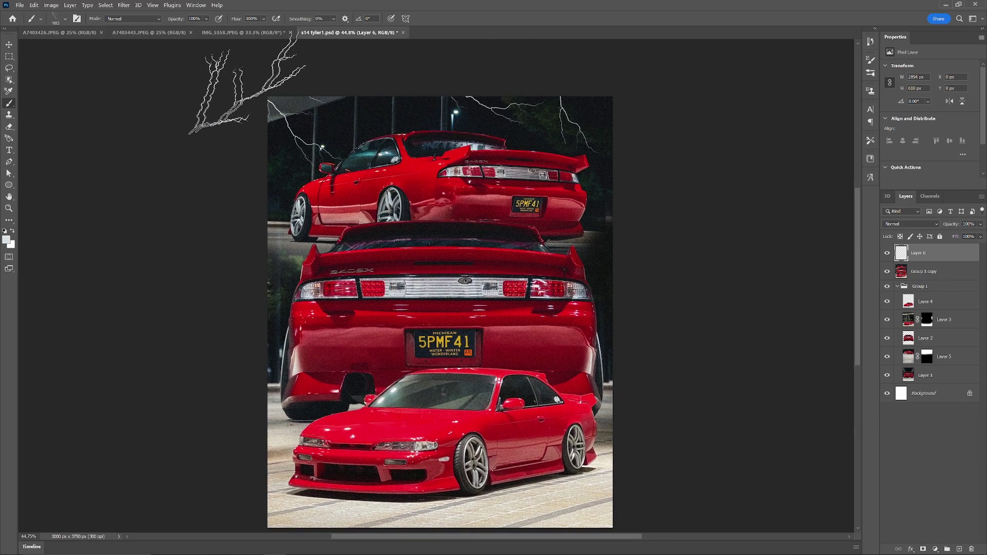
left_click_drag(333, 229, 344, 171)
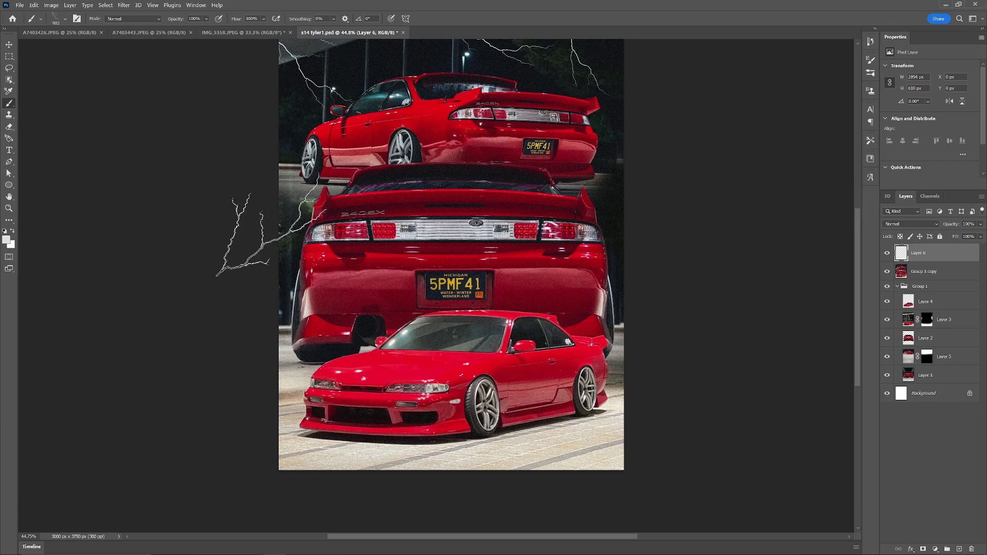
left_click(282, 235)
key("ctrl+z")
left_click(263, 210)
key("ctrl+z")
left_click(255, 214)
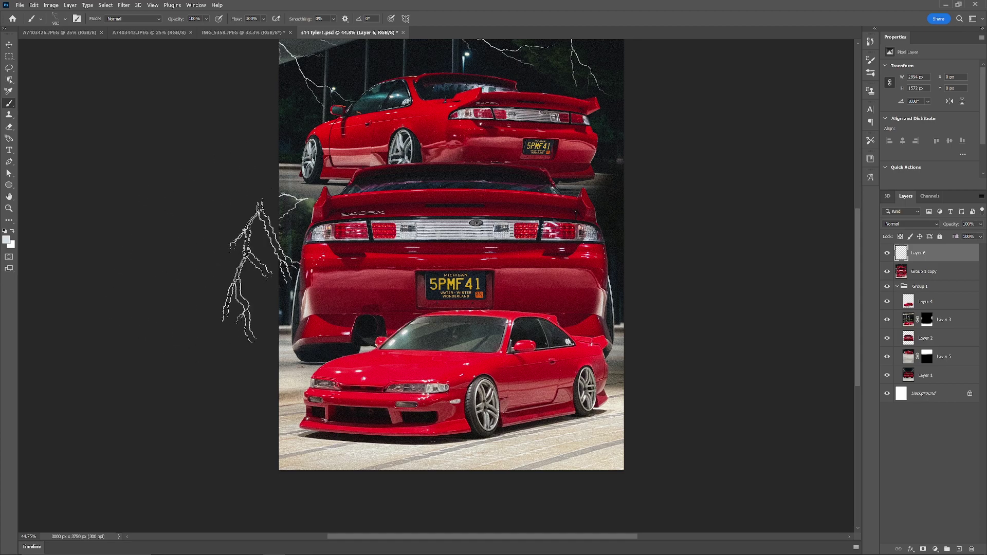
left_click(276, 233)
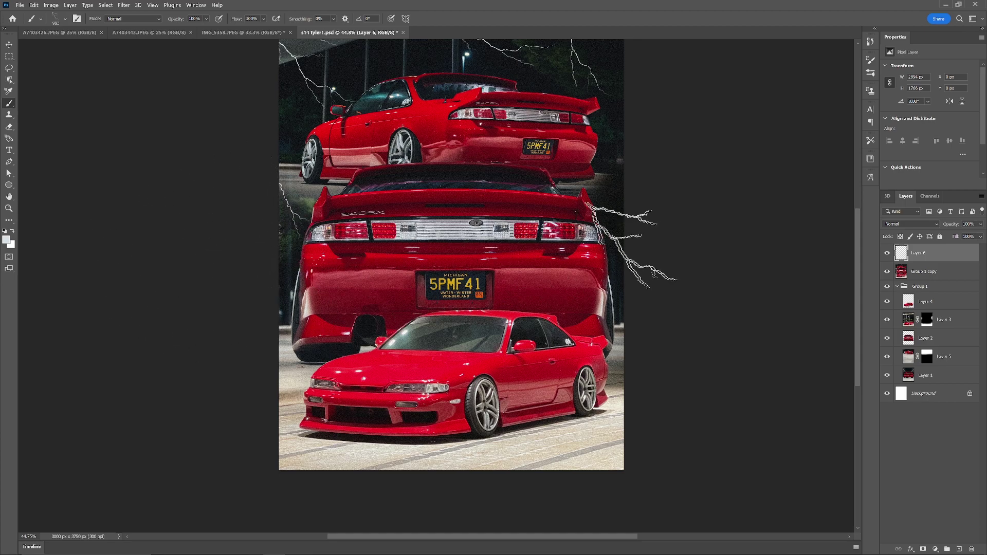
left_click(637, 227)
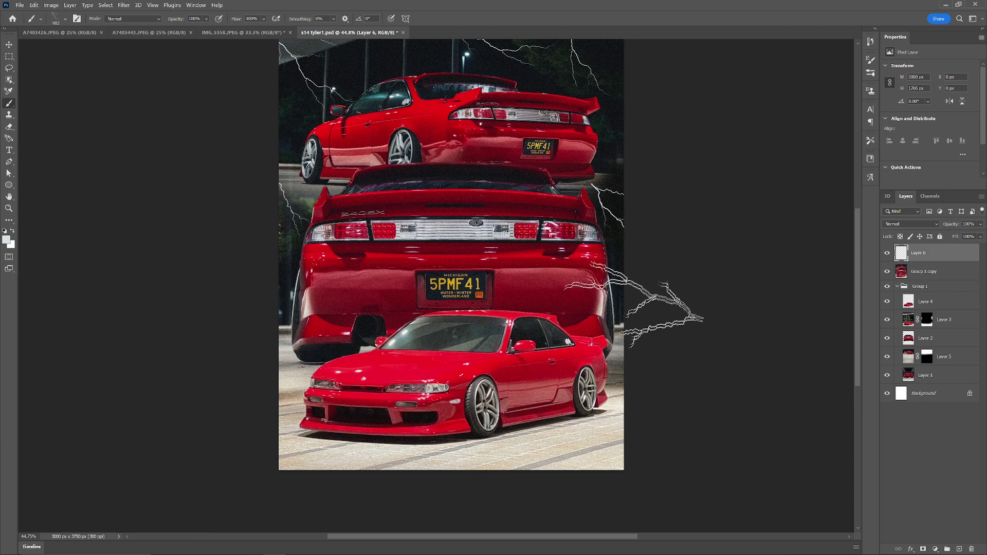
Stamp white lightning bolts around the roof and side windows of the front-view car on Layer 6.
left_click(491, 453)
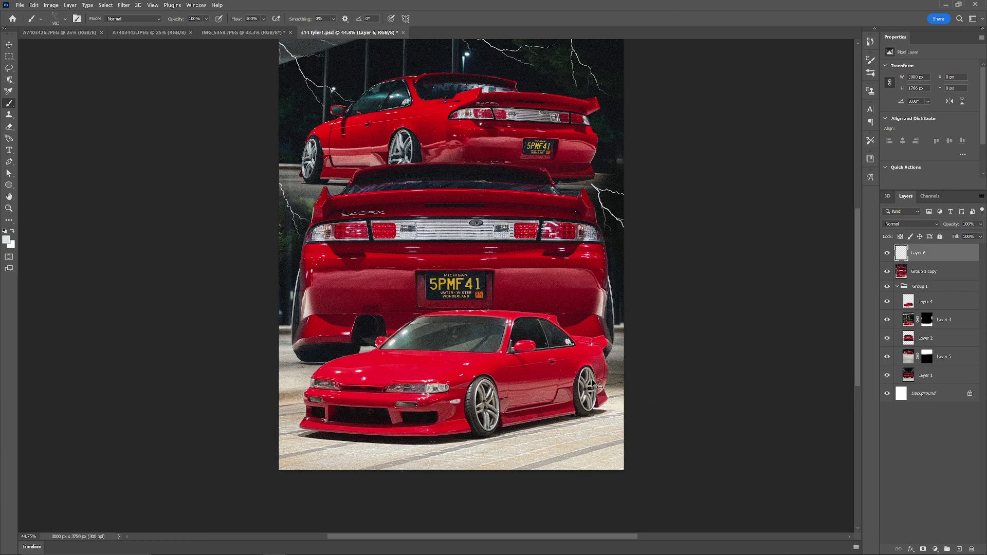
left_click(454, 375)
left_click(345, 323)
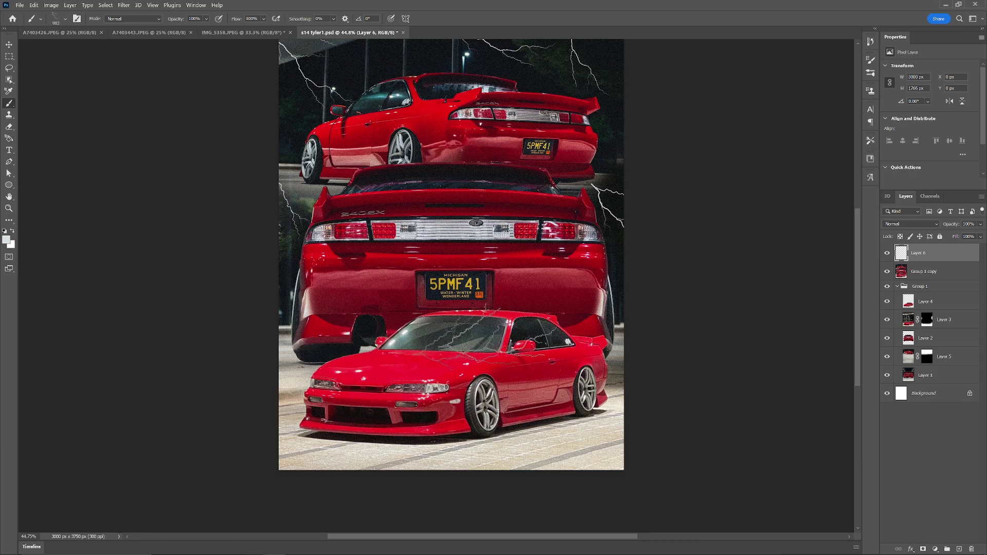
left_click(248, 370)
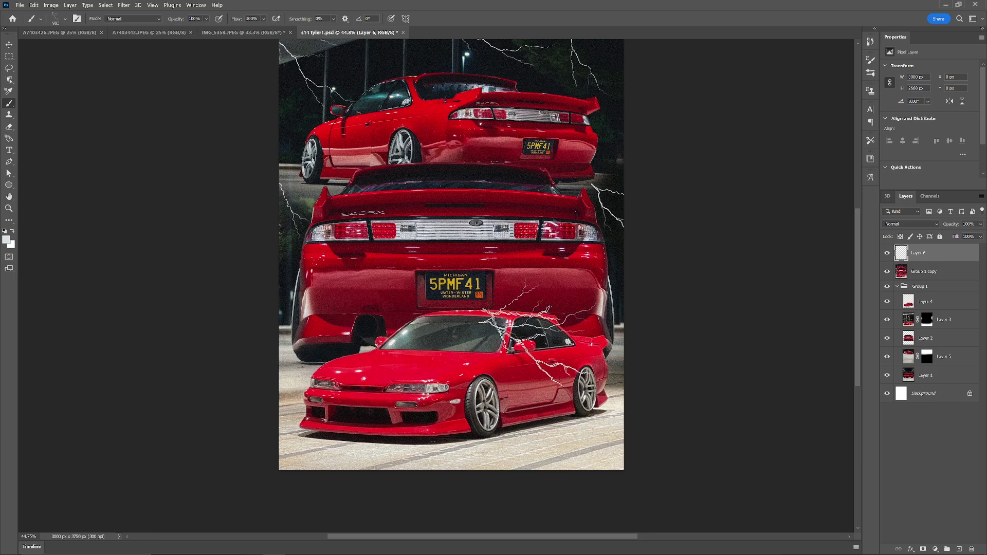
Add a layer mask to Layer 6 and paint it black with a soft brush to hide the bolts covering the front-view car.
scroll(552, 322, "up", 5)
left_click(923, 549)
right_click(505, 373)
left_click(565, 379)
left_click(584, 2)
mouse_move(447, 296)
left_mouse_down()
mouse_move(466, 296)
mouse_move(356, 308)
left_mouse_up()
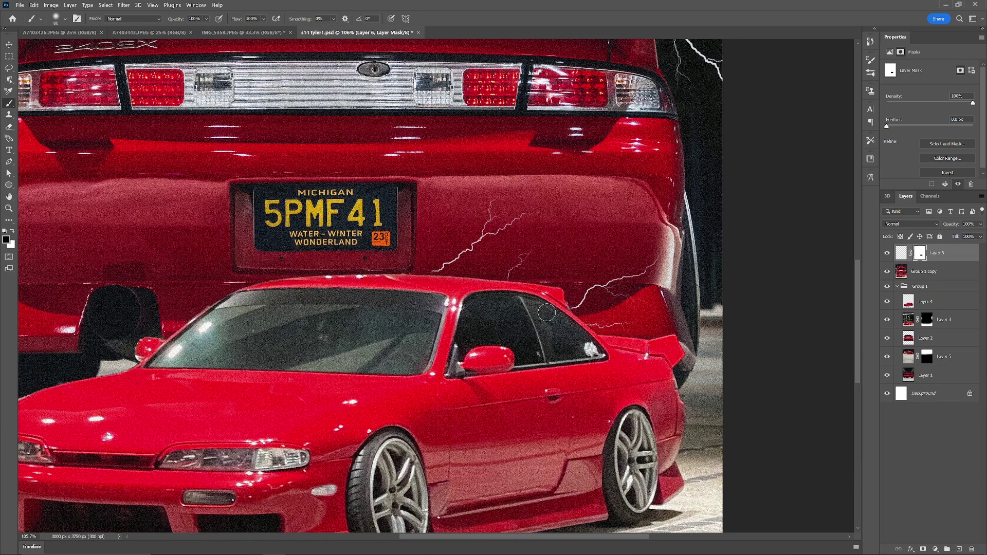
Paint the Layer 6 mask black where lightning bolts overlap the upper two cars' mirror and spoiler areas.
scroll(524, 315, "down", 5)
scroll(501, 239, "up", 3)
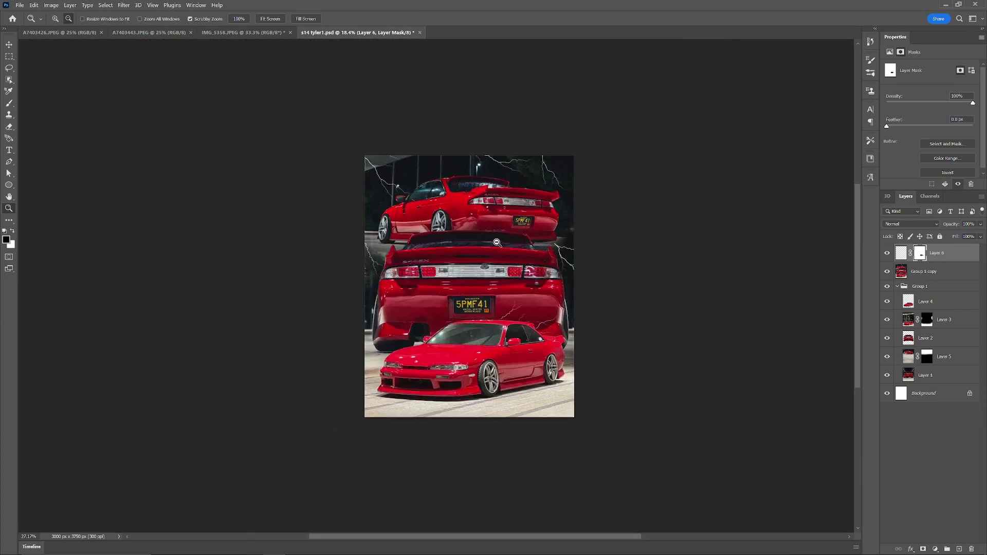
scroll(596, 241, "up", 2)
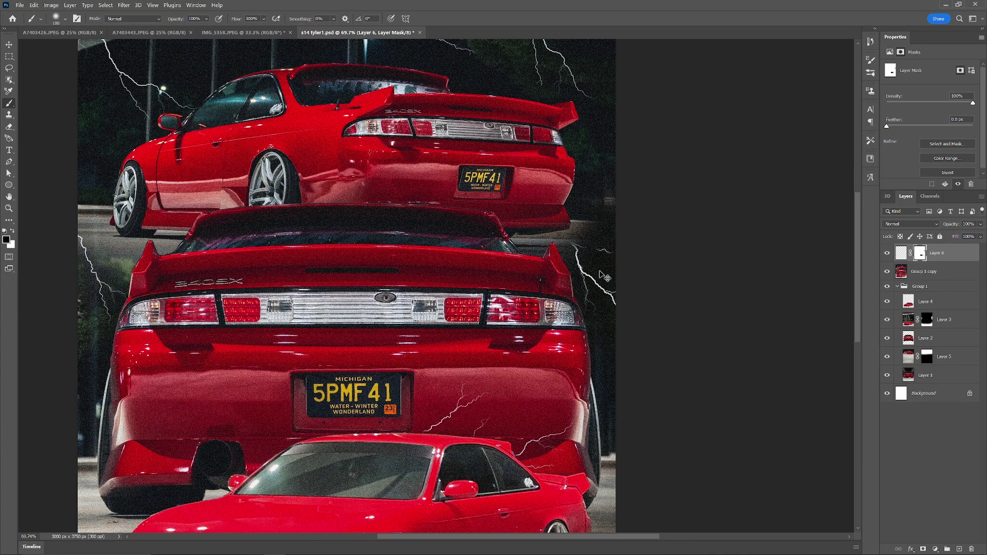
left_click_drag(417, 220, 590, 258)
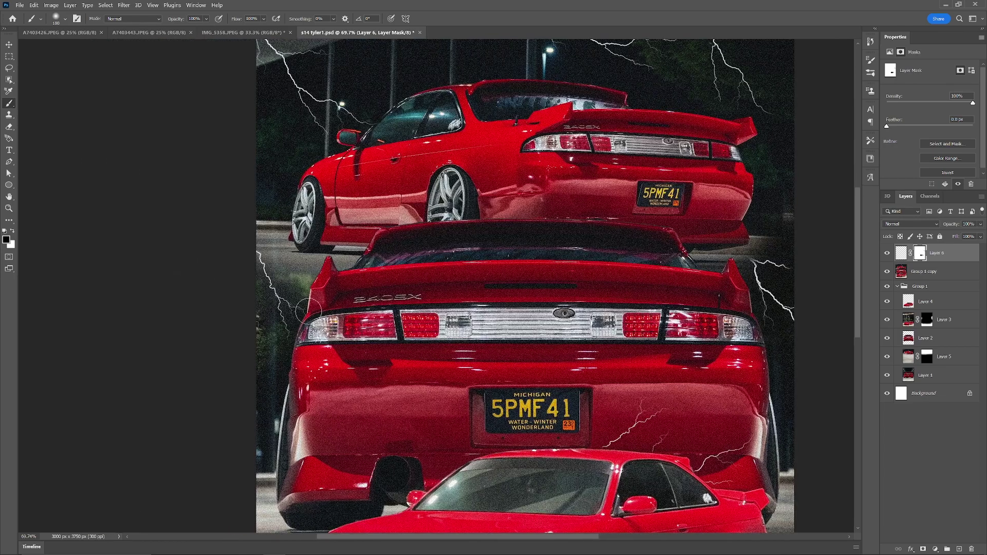
left_click_drag(333, 179, 317, 330)
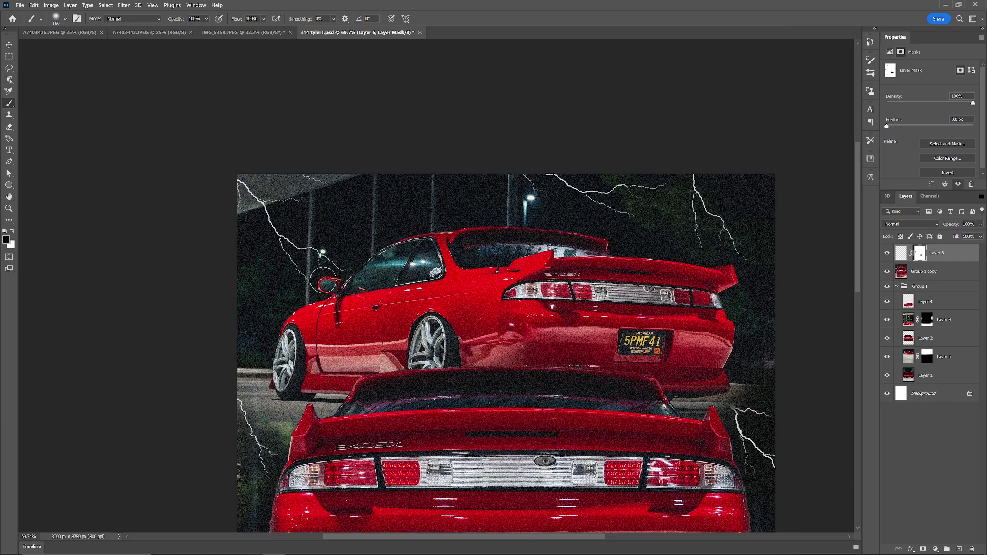
mouse_move(630, 274)
left_mouse_down()
mouse_move(490, 255)
mouse_move(411, 260)
left_mouse_up()
key("z")
mouse_move(432, 334)
left_mouse_down()
mouse_move(451, 334)
mouse_move(463, 319)
left_mouse_up()
left_click_drag(463, 325, 478, 304)
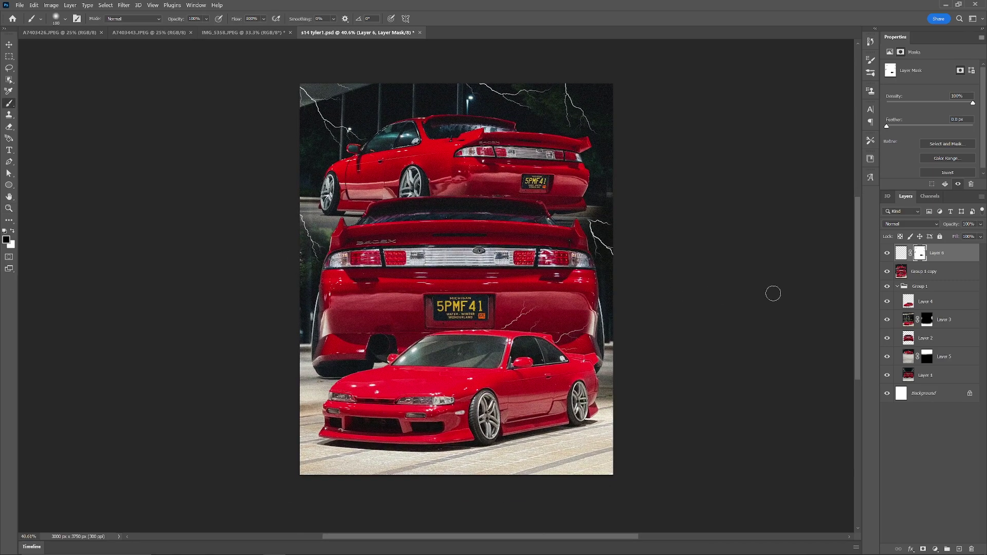
Compare the poster with Group 1 copy hidden and shown.
left_click(886, 272)
left_click(886, 274)
left_click(885, 274)
left_click(885, 274)
left_click_drag(468, 315, 451, 323)
left_click(926, 272)
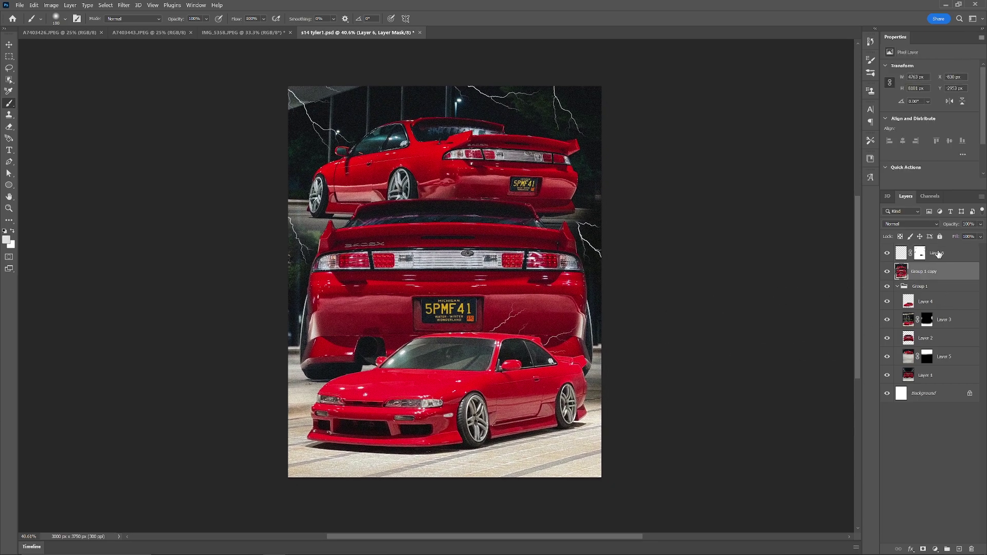
left_click(910, 224)
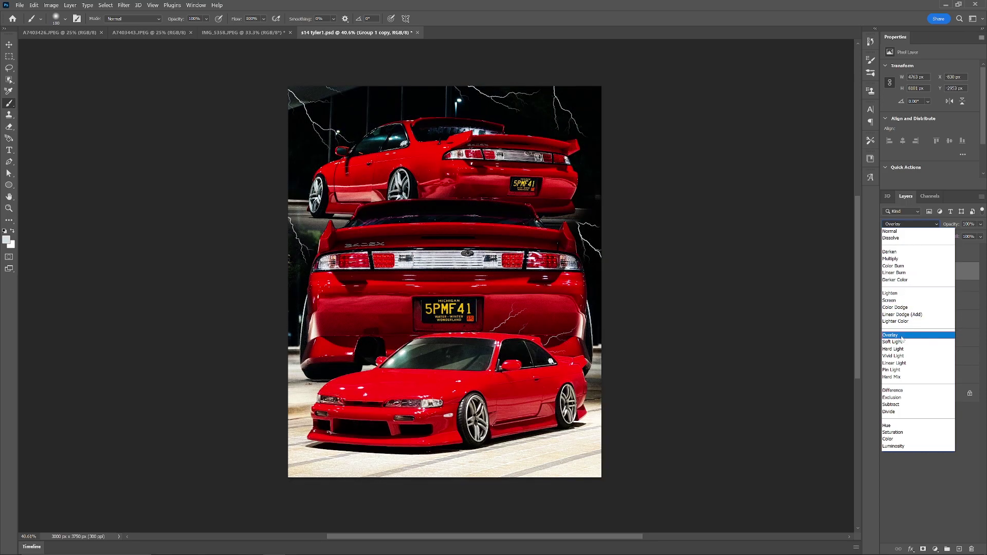
key("Escape")
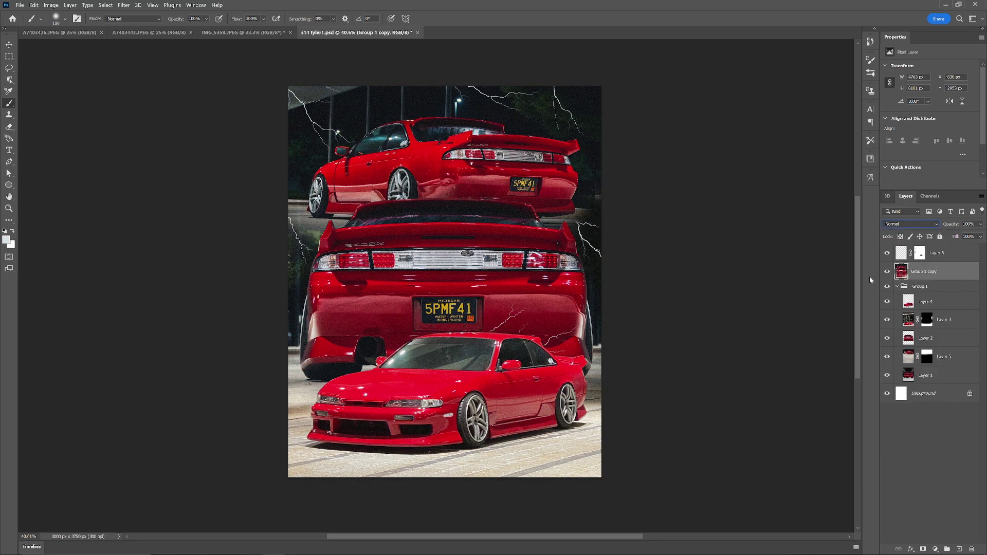
Hide Group 1 copy and add a new layer named Clouds1 above Layer 3 inside Group 1.
left_click(887, 272)
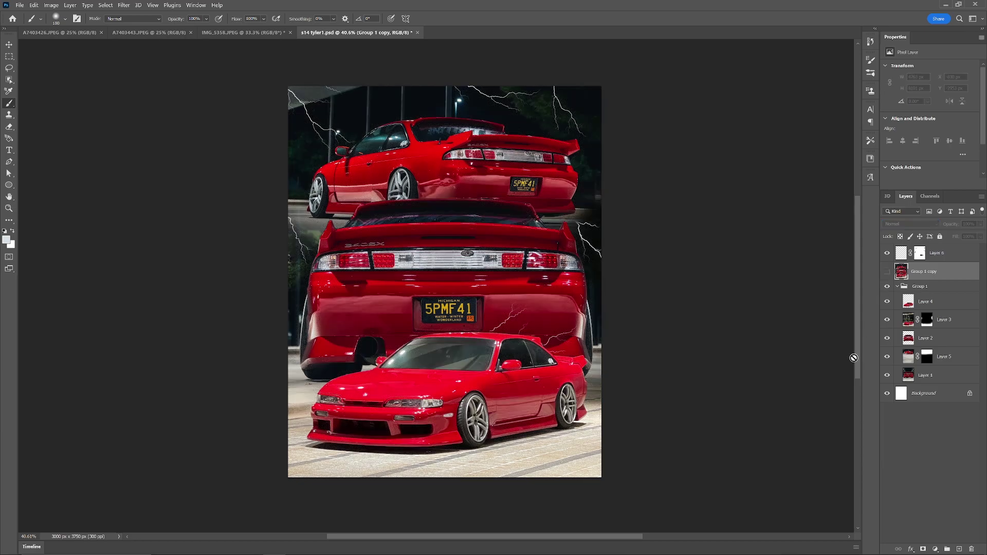
left_click(955, 292)
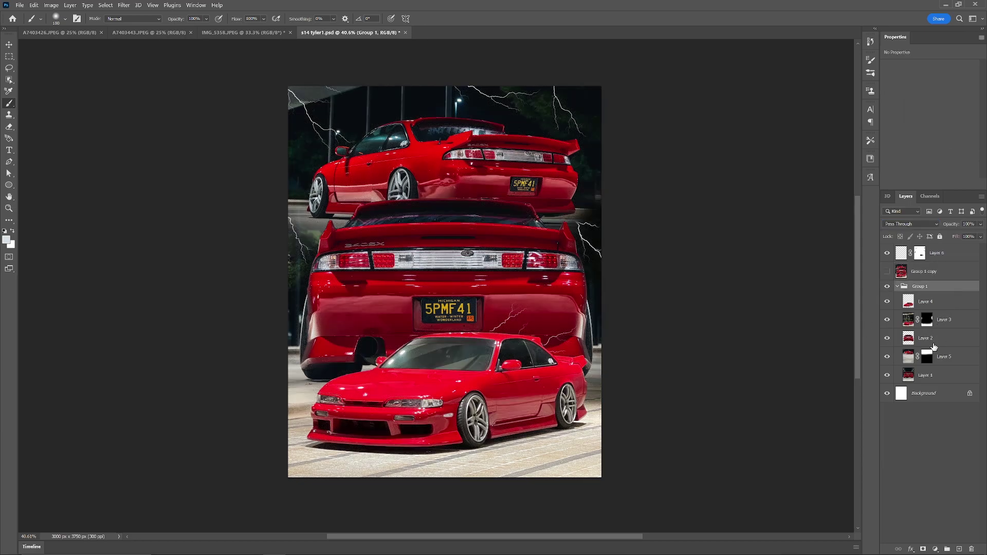
left_click_drag(580, 272, 589, 276)
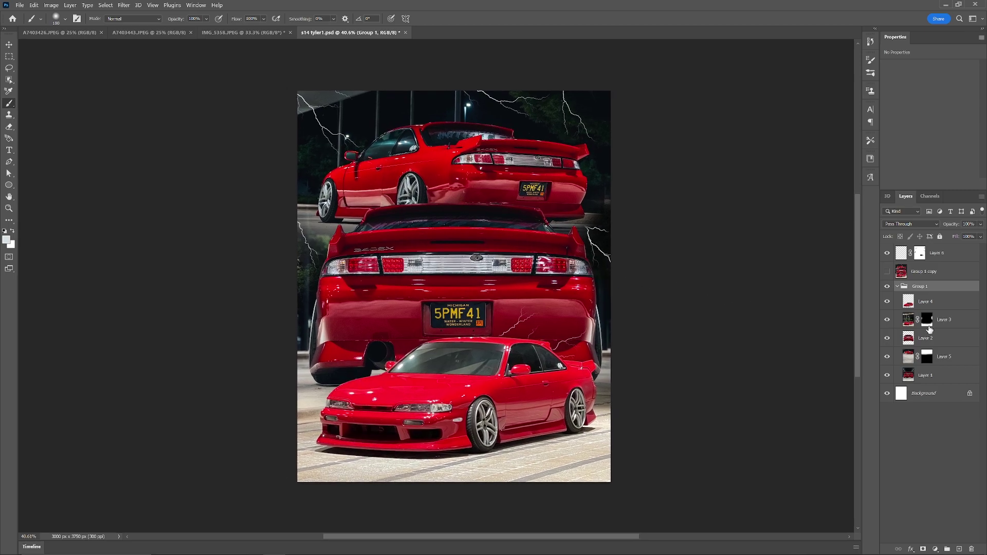
left_click(953, 305)
left_click(956, 322)
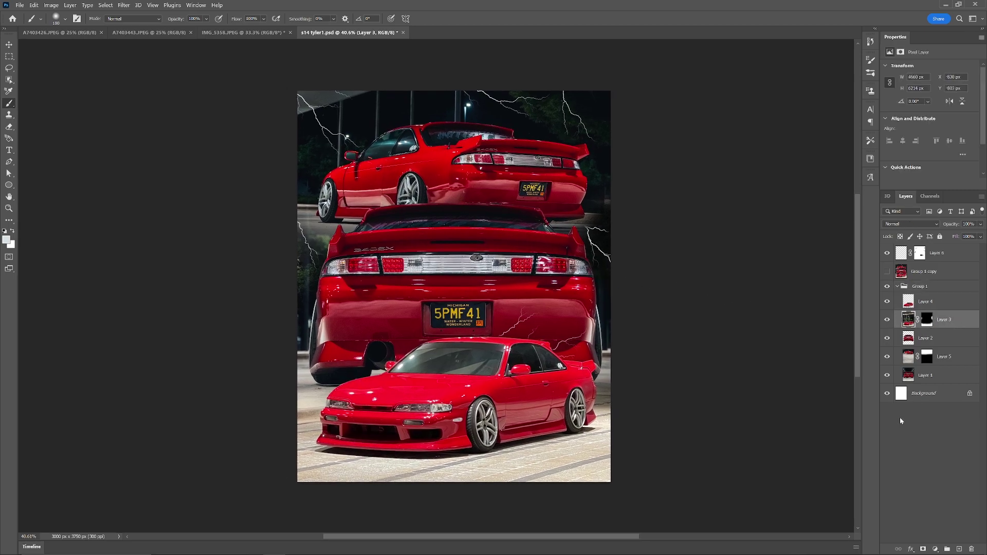
left_click(958, 550)
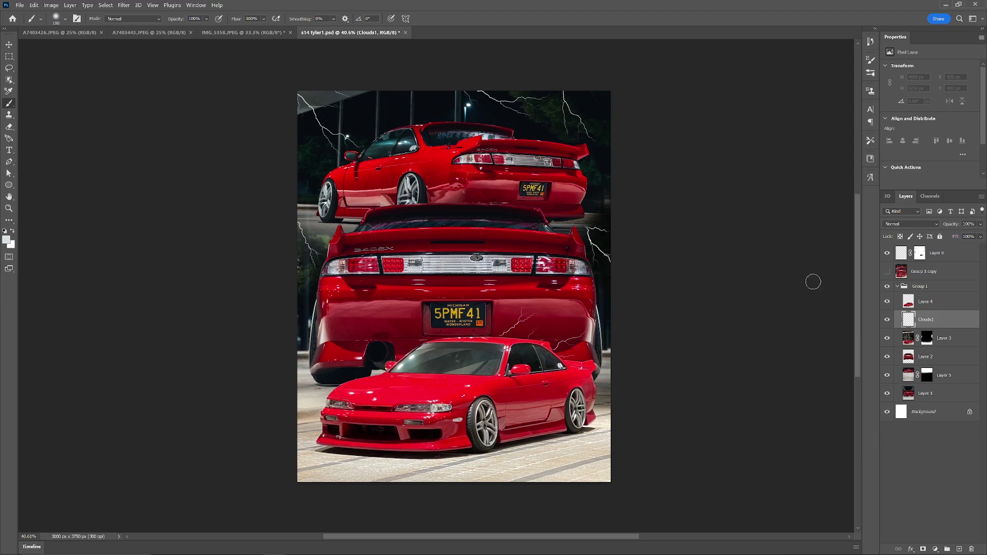
right_click(428, 356)
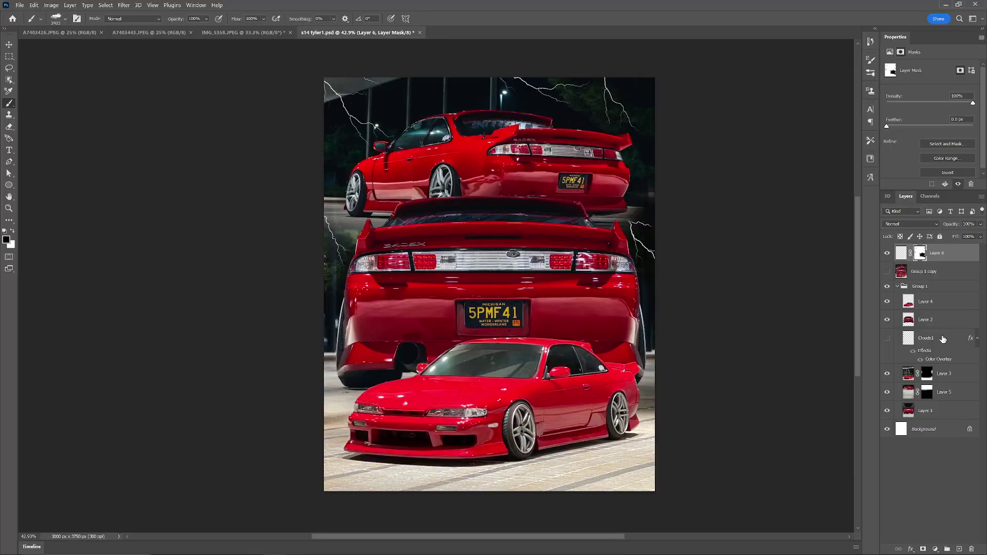
Add a new layer above Clouds1 and stamp smoke near the rear-view car's exhaust with an AB-Designer_Thunder_Storm cloud brush.
left_click(959, 550)
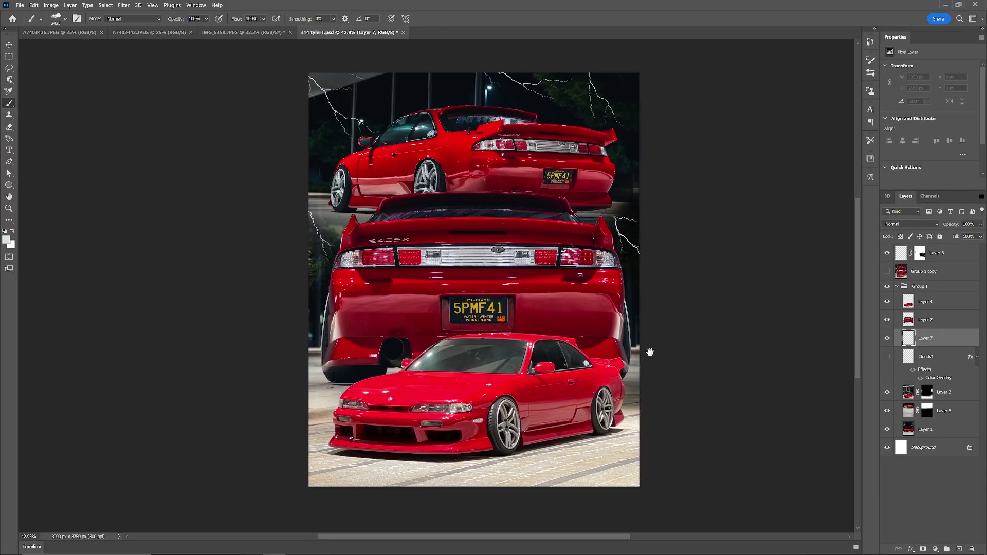
right_click(466, 316)
scroll(546, 457, "down", 1)
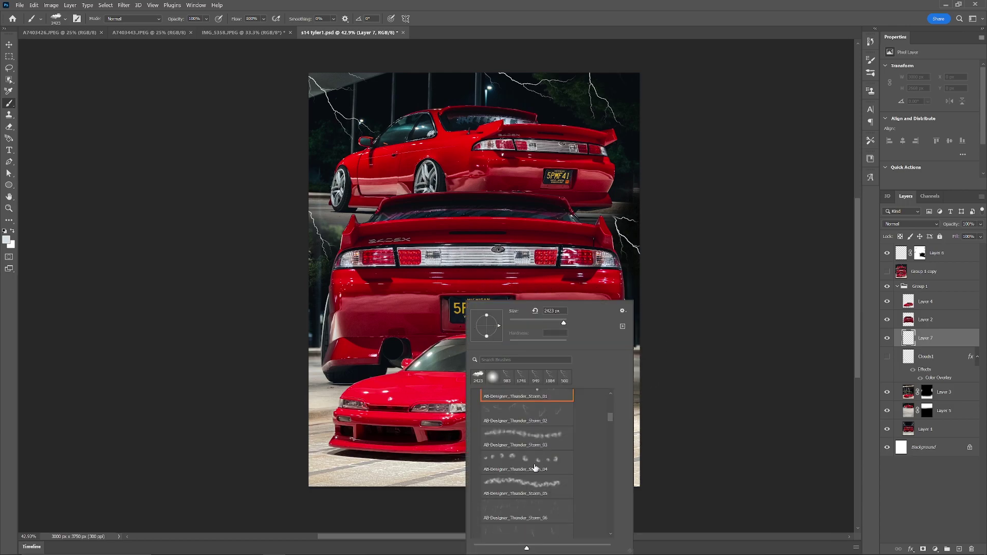
left_click(580, 3)
left_click_drag(363, 370, 490, 364)
left_click(366, 371)
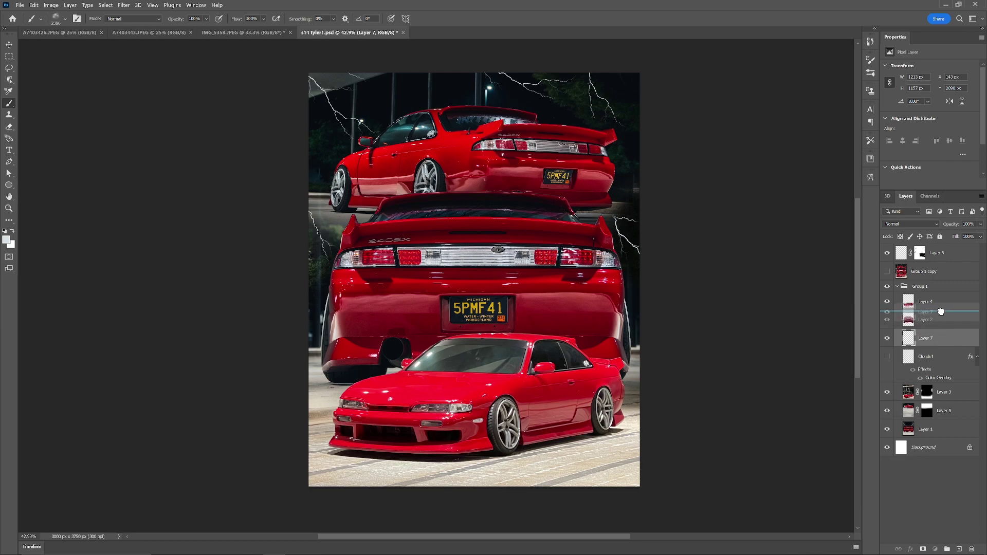
Move Layer 7 directly below Layer 4 and stamp smoke along the canvas edges beside the rear-view car.
left_click_drag(941, 311, 941, 315)
left_click(598, 335)
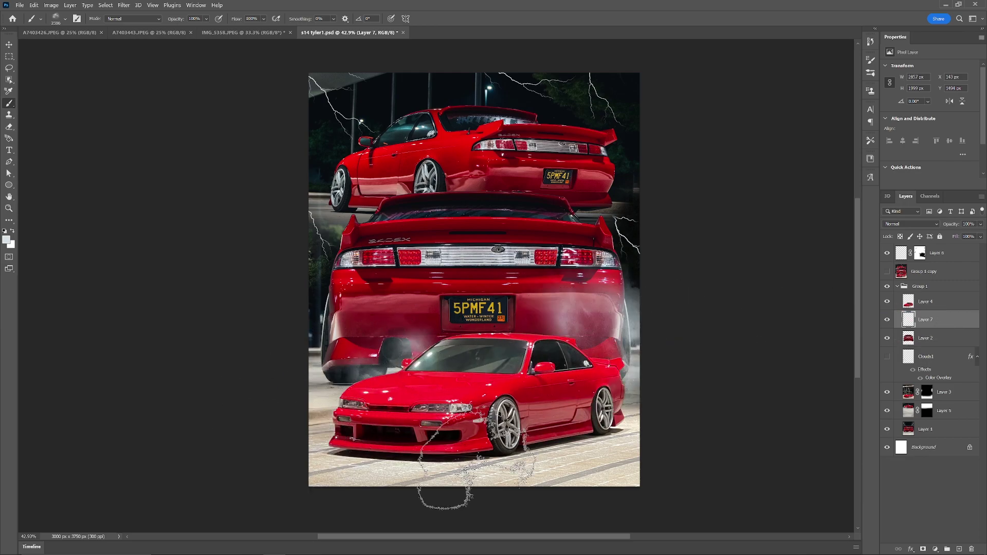
key("ctrl+z")
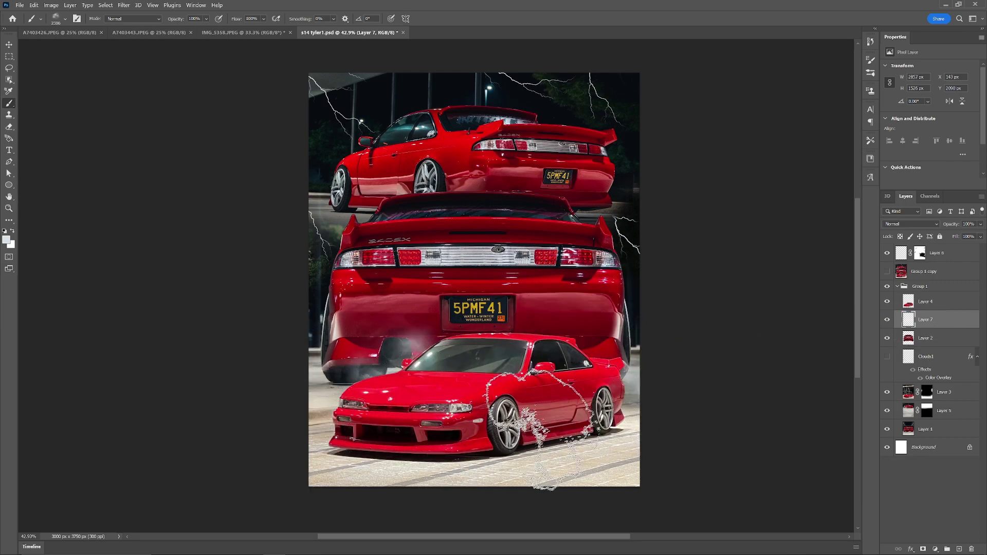
left_click(300, 278)
Try other cloud brushes by stamping smoke over the upper corners of the poster on Layer 7.
key("period")
key("period")
left_click(599, 127)
key("period")
key("period")
key("ctrl+z")
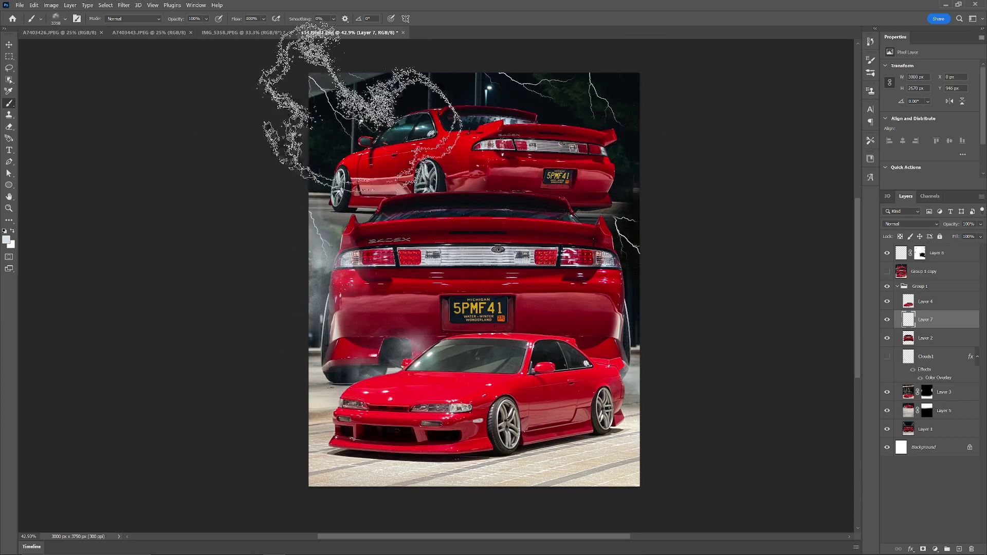
left_click(361, 111)
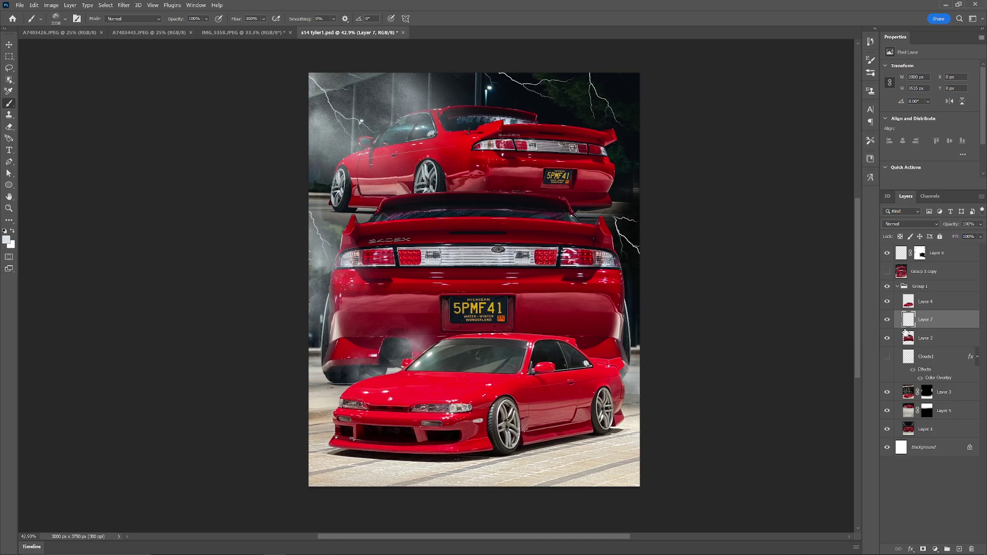
key("ctrl+z")
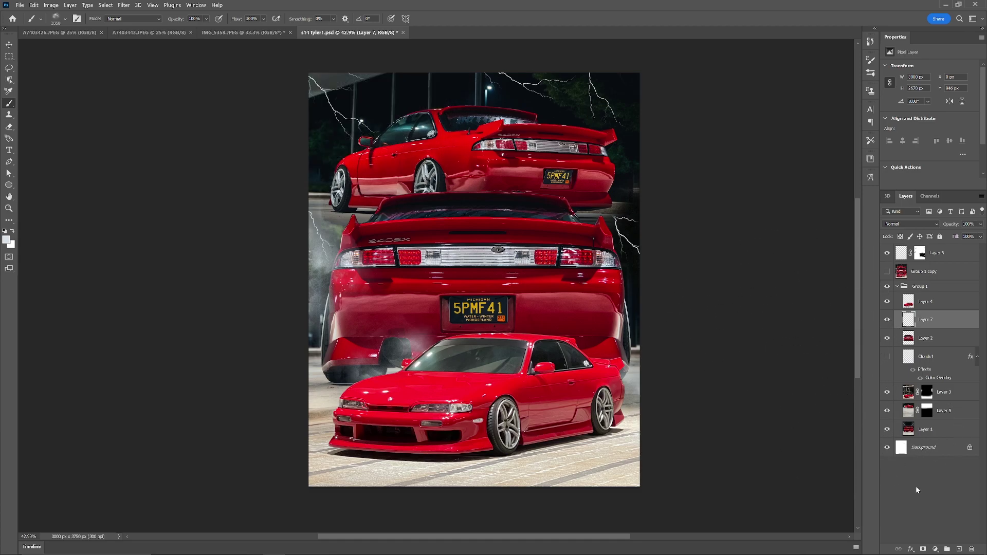
Stamp smoke in both upper corners on a new layer and place that layer between Layer 7 and Layer 2.
left_click(960, 549)
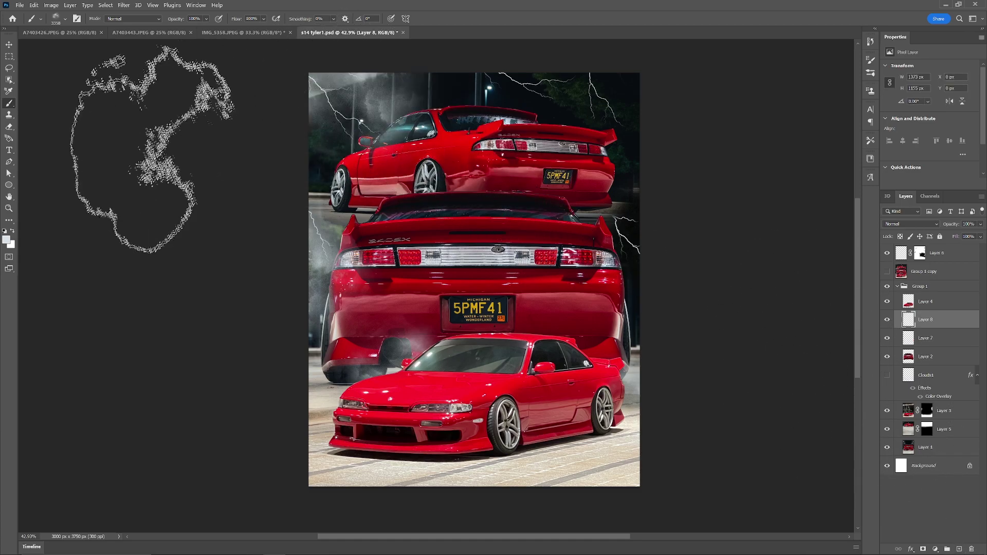
left_click(653, 85)
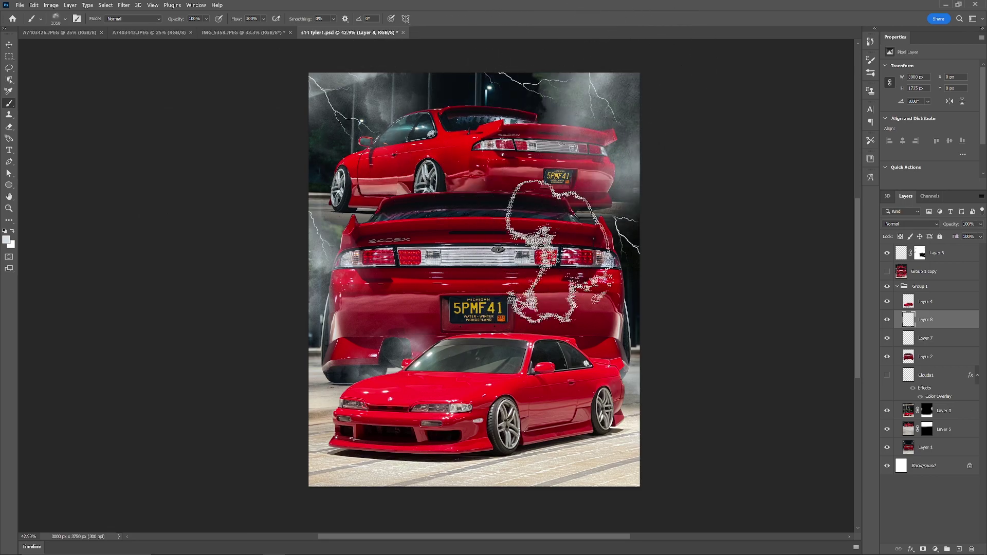
left_click_drag(943, 325, 938, 425)
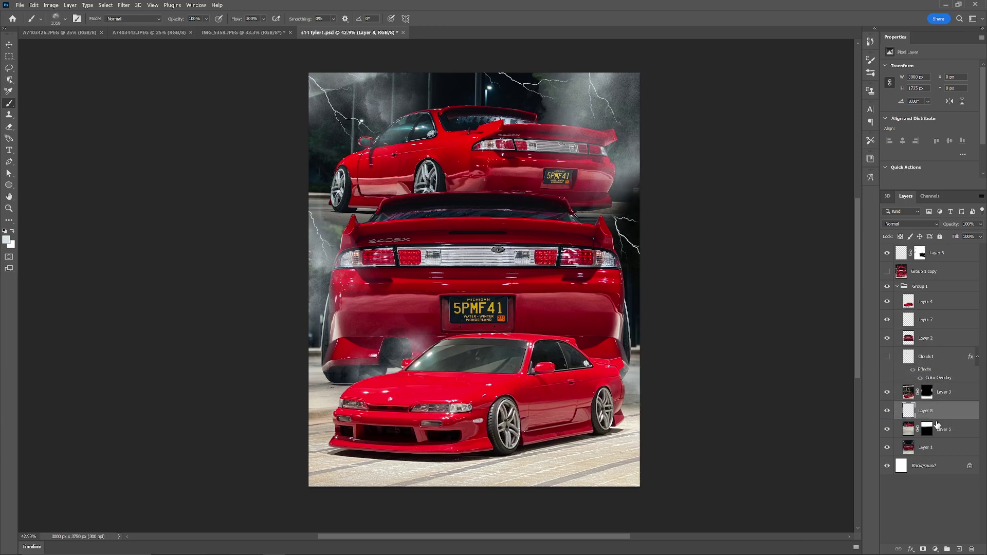
key("ctrl+z")
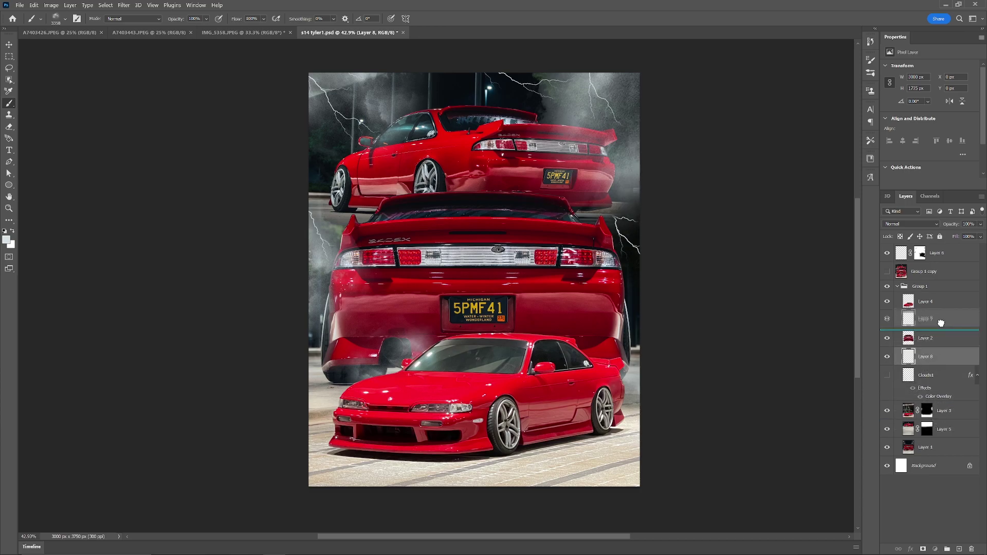
left_click_drag(941, 323, 941, 325)
Add a layer mask to Layer 8 and paint it black with a soft brush to clear smoke from the upper car.
right_click(571, 177, "alt")
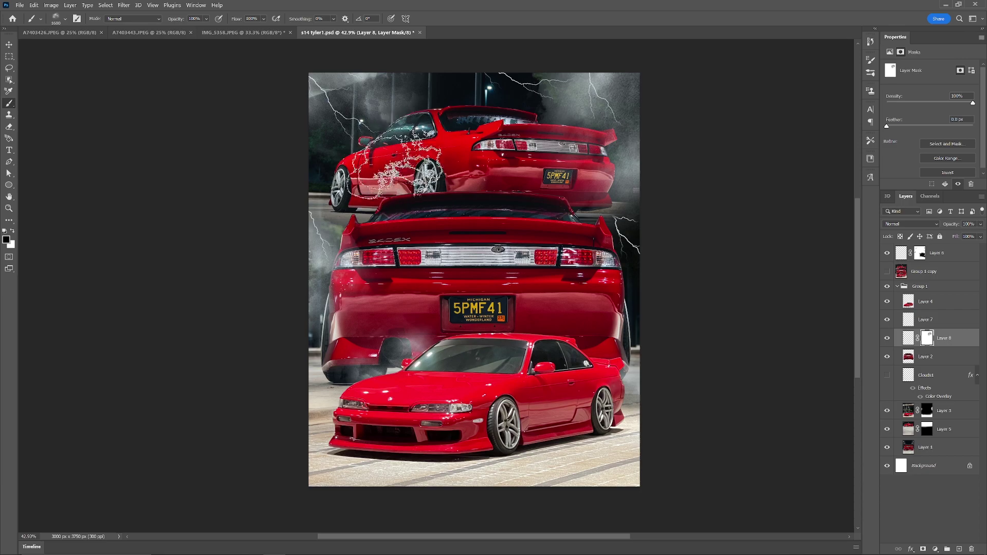
left_click_drag(463, 223, 462, 200)
key("z")
left_click_drag(450, 249, 429, 267)
mouse_move(474, 223)
left_mouse_down()
mouse_move(495, 201)
mouse_move(520, 201)
left_mouse_up()
mouse_move(406, 249)
left_mouse_down()
mouse_move(444, 243)
mouse_move(412, 257)
mouse_move(433, 253)
left_mouse_up()
key("z")
key("b")
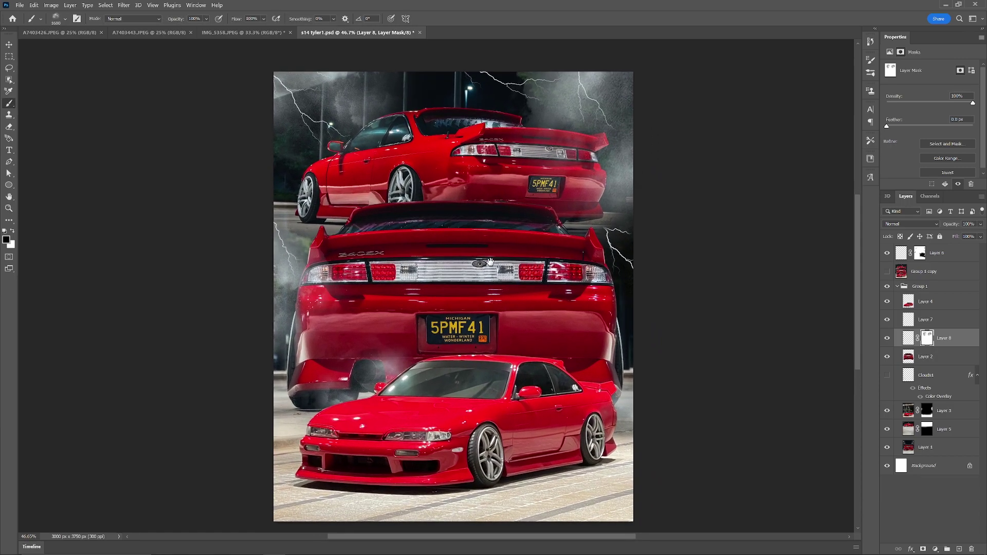
Lower the opacity of the Layer 6 lightning bolts to 60%.
left_click(960, 260)
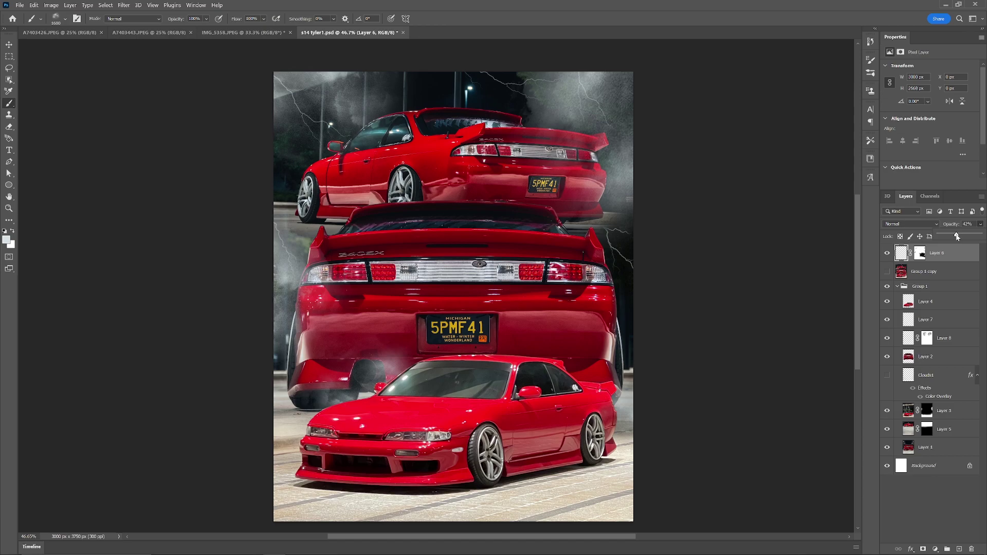
key("z")
mouse_move(404, 225)
left_mouse_down()
mouse_move(369, 222)
mouse_move(407, 221)
left_mouse_up()
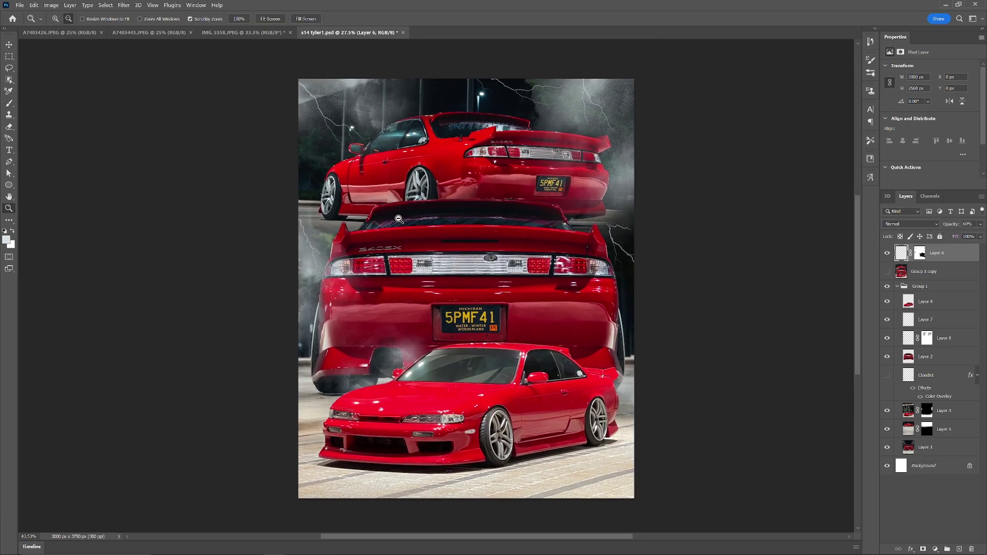
key("b")
left_click_drag(479, 227, 455, 232)
mouse_move(433, 263)
left_mouse_down()
mouse_move(412, 286)
mouse_move(444, 294)
left_mouse_up()
Paint black on the Layer 8 mask with the smoke brush to clear smoke around the middle car's exhaust.
left_click(927, 338)
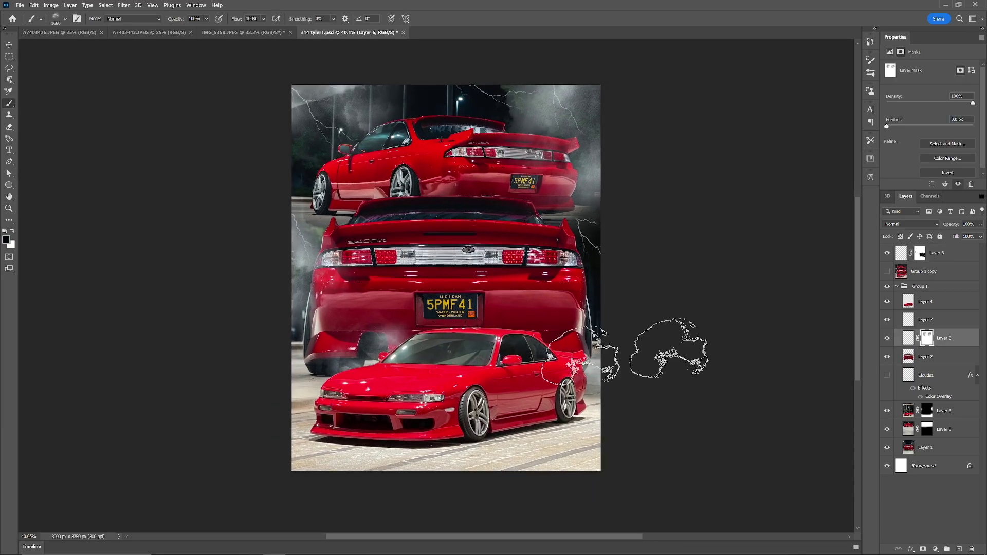
left_click(367, 339)
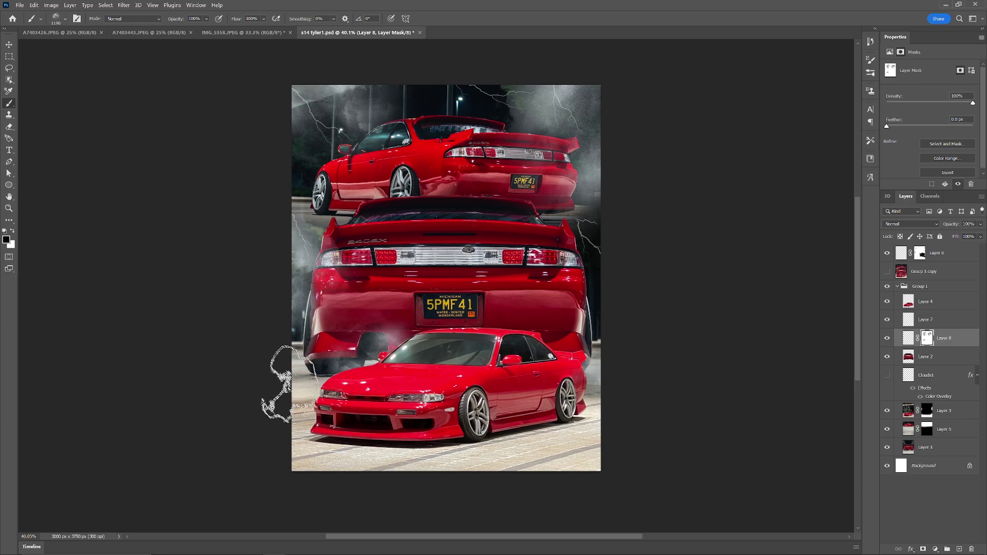
left_click_drag(393, 357, 363, 366)
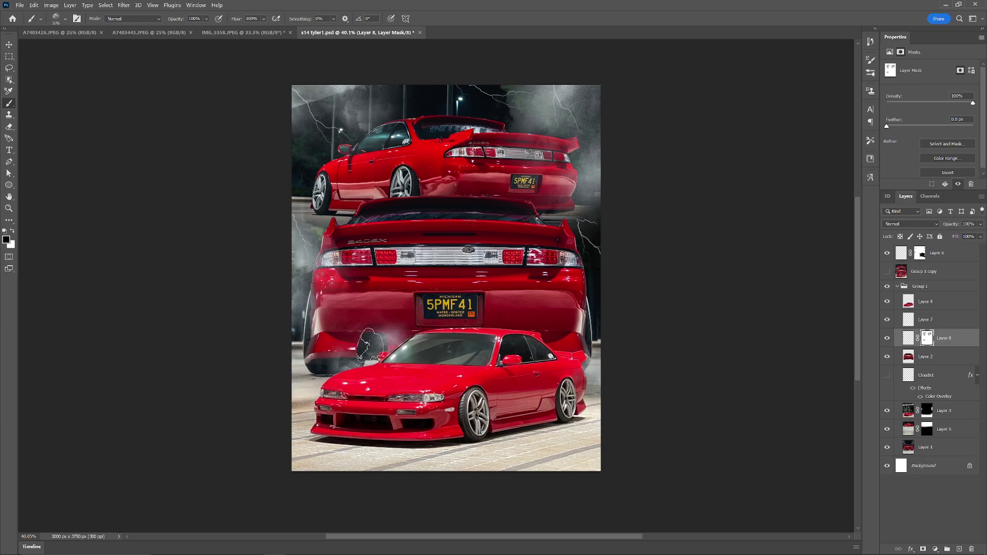
Try clearing the smoke beside the middle car's exhaust by adding a layer mask to Layer 7 and painting it black.
left_click(887, 319)
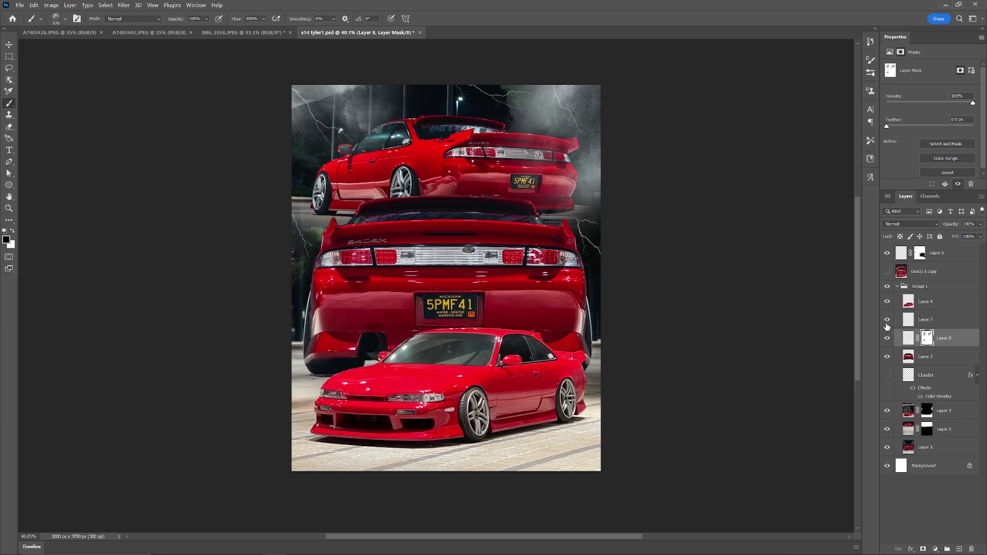
left_click(925, 319)
left_click(923, 549)
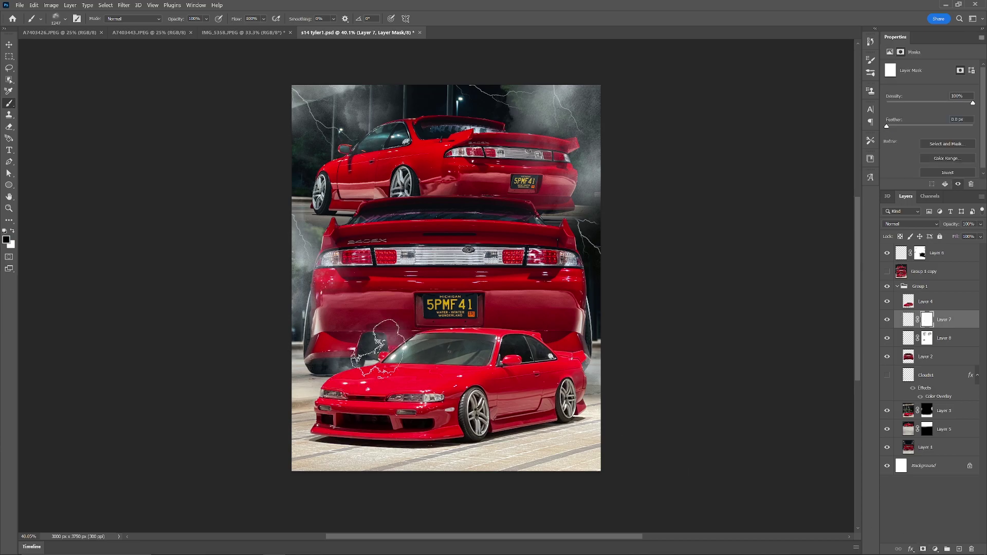
key("ctrl+space")
mouse_move(387, 372)
left_mouse_down()
mouse_move(368, 379)
mouse_move(441, 364)
left_mouse_up()
key("ctrl+z")
key("space")
mouse_move(336, 298)
left_mouse_down()
mouse_move(395, 326)
mouse_move(90, 323)
left_mouse_up()
mouse_move(385, 275)
left_mouse_down()
mouse_move(375, 280)
mouse_move(371, 265)
left_mouse_up()
scroll(471, 315, "down", 5)
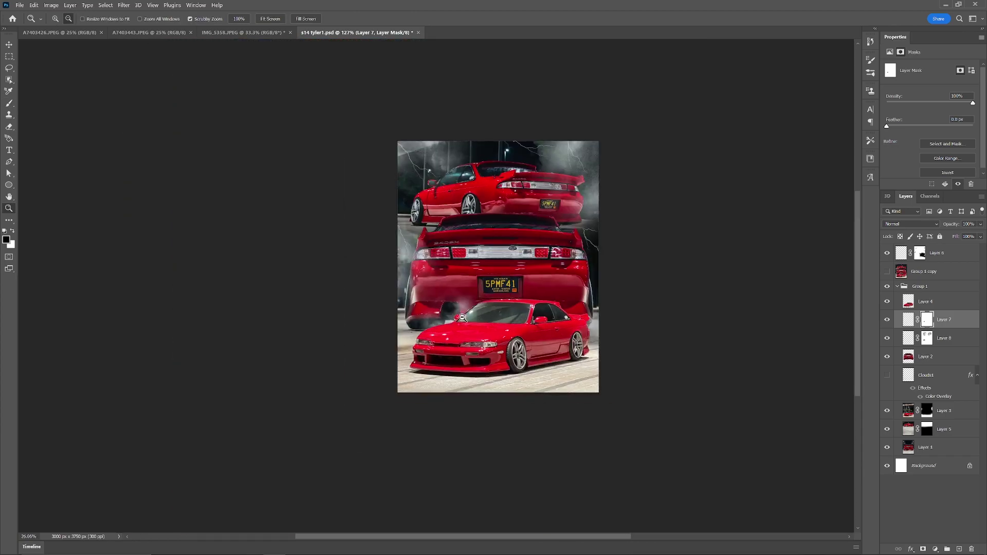
scroll(469, 311, "up", 7)
key("space")
left_click_drag(467, 307, 442, 324)
key("ctrl+space")
mouse_move(479, 264)
left_mouse_down()
mouse_move(489, 260)
mouse_move(482, 275)
left_mouse_up()
key("space")
key("ctrl+z")
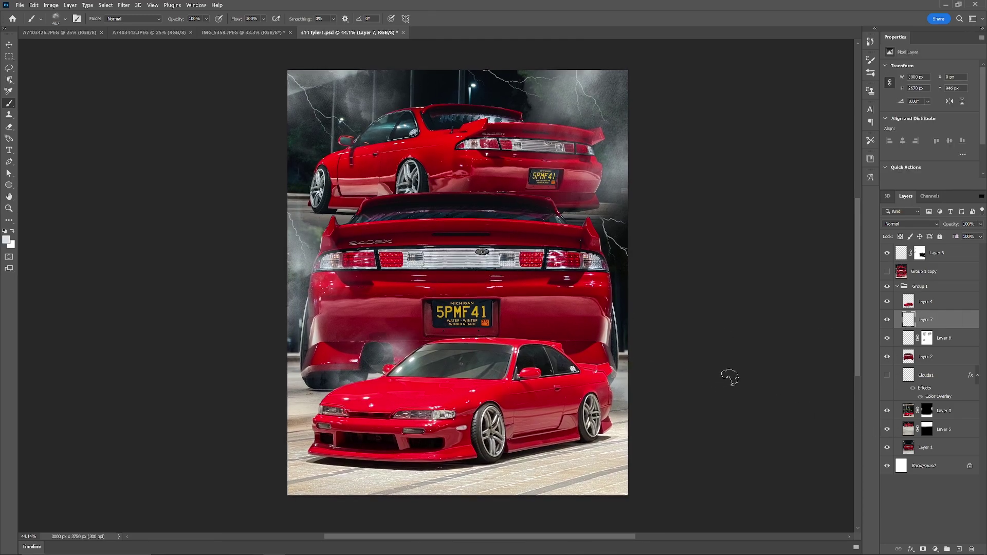
Move the Layer 7 smoke down to a Y position of about 1020 px.
key("v")
mouse_move(406, 360)
left_mouse_down()
mouse_move(417, 394)
mouse_move(424, 379)
mouse_move(467, 371)
left_mouse_up()
key("z")
key("v")
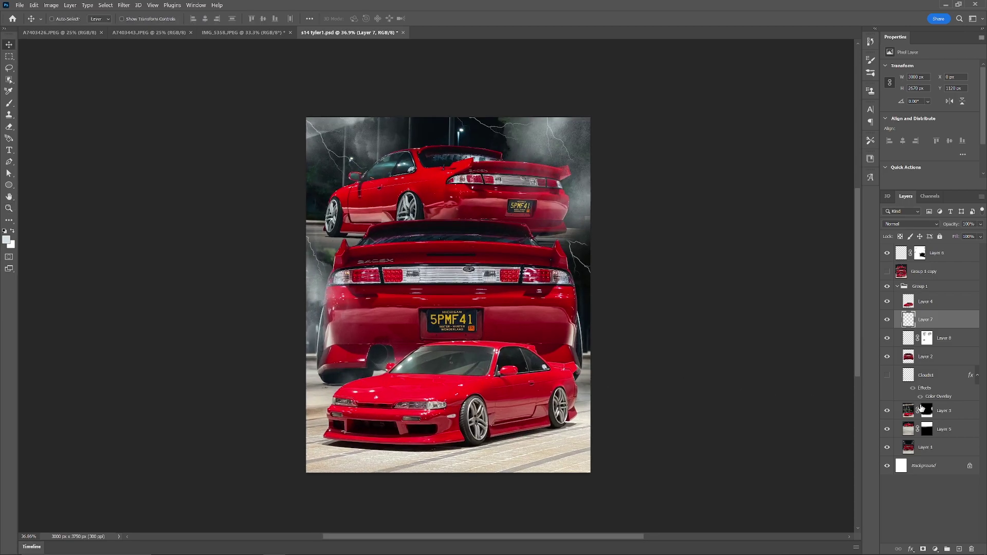
Add a new layer in Group 1 and place it above Layer 4 for more brushed smoke.
left_click(958, 549)
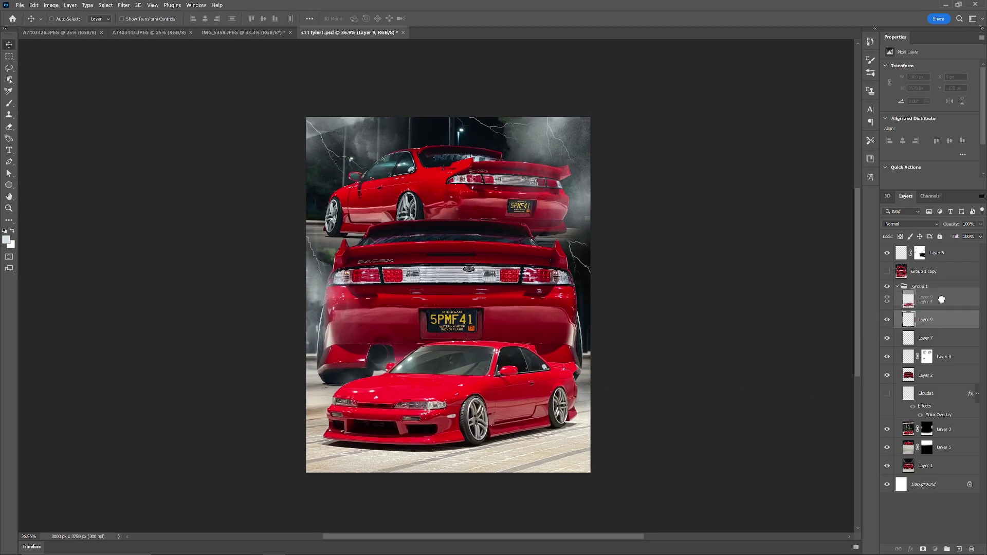
left_click_drag(942, 300, 942, 301)
key("b")
Try stamping smoke at different brush sizes over the rear of the lower car and the lower poster edge on Layer 9.
mouse_move(535, 398)
left_mouse_down()
mouse_move(577, 386)
mouse_move(545, 390)
left_mouse_up()
key("ctrl+z")
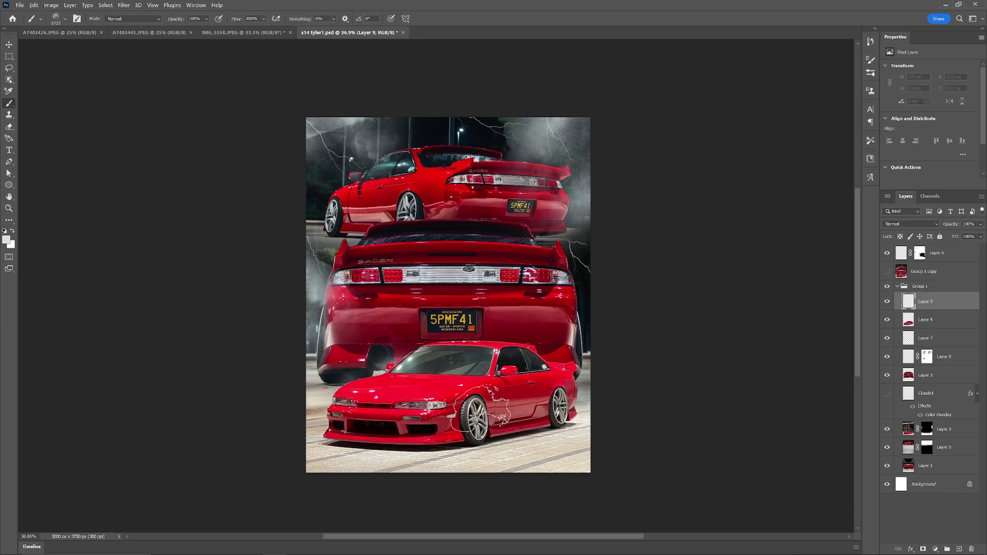
left_click(291, 446)
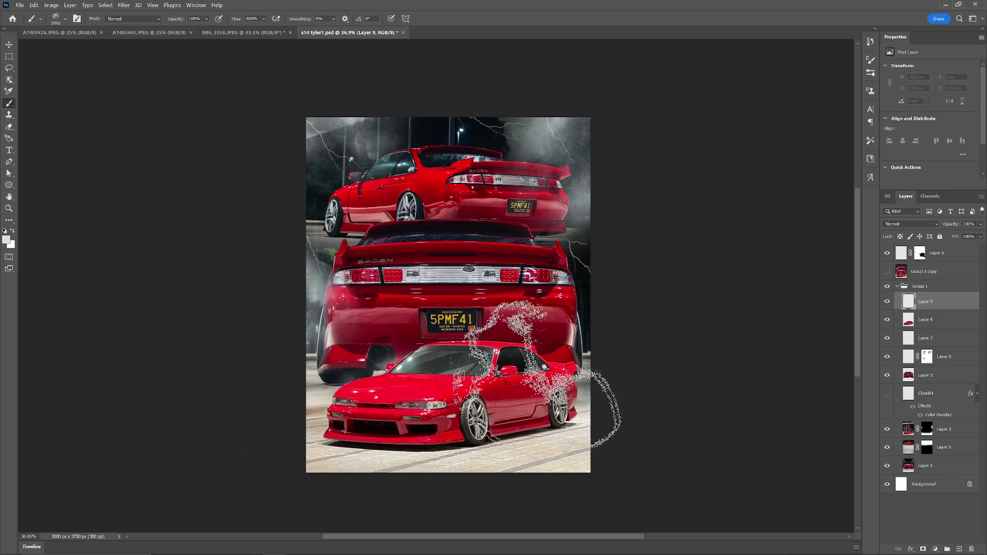
left_click(545, 368)
key("ctrl+z")
right_click(551, 379, "alt")
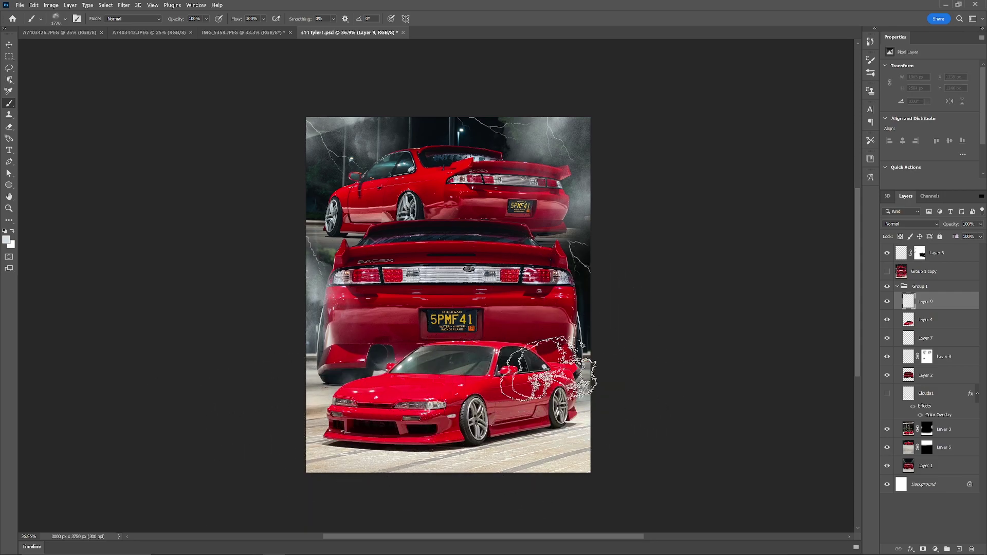
left_click(553, 363)
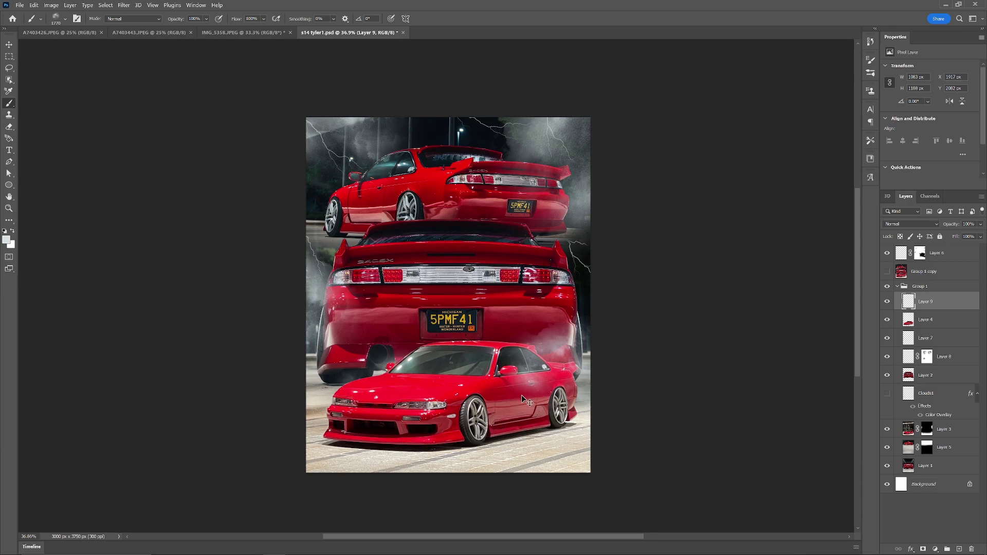
key("ctrl+z")
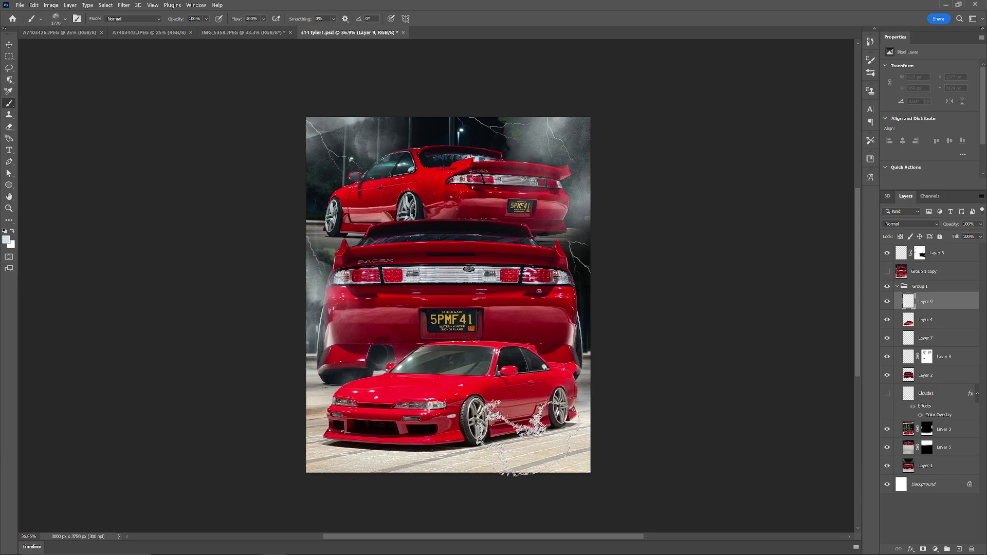
Review the whole poster's composition, checking how the smoke and lightning sit around the three cars.
scroll(492, 335, "down", 2)
scroll(493, 308, "up", 3)
key("z")
scroll(489, 306, "down", 2)
scroll(484, 303, "up", 3)
scroll(481, 302, "down", 1)
key("b")
scroll(510, 318, "up", 1)
scroll(514, 329, "down", 1)
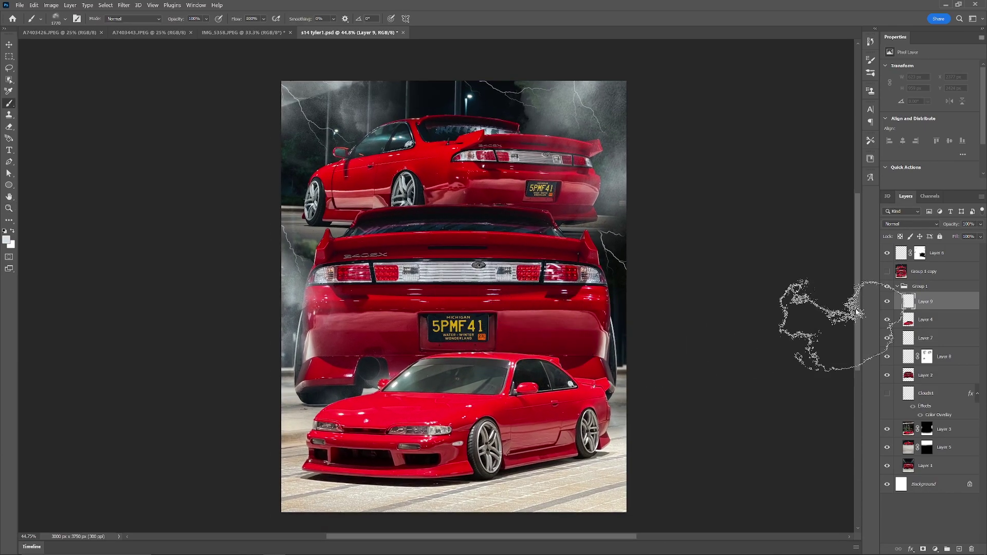
Duplicate Group 1 and merge the copy with Layer 6 into a single layer, keeping the original group.
left_click(897, 287)
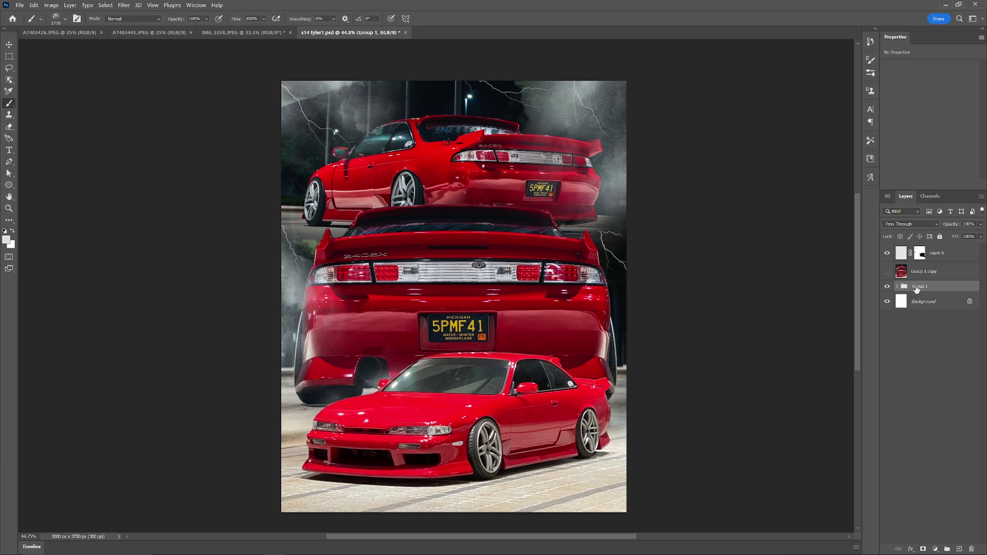
key("ctrl+j")
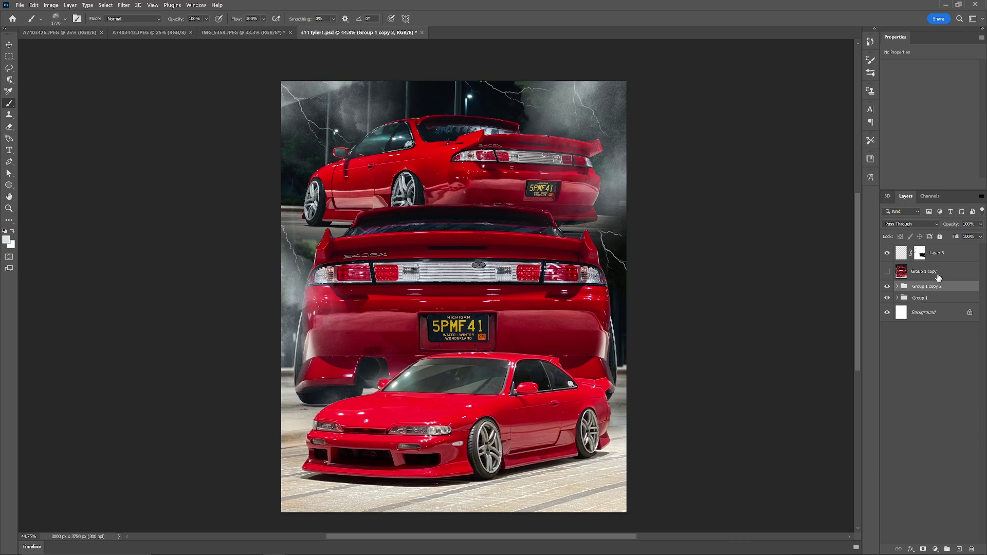
left_click(949, 255)
key("ctrl+e")
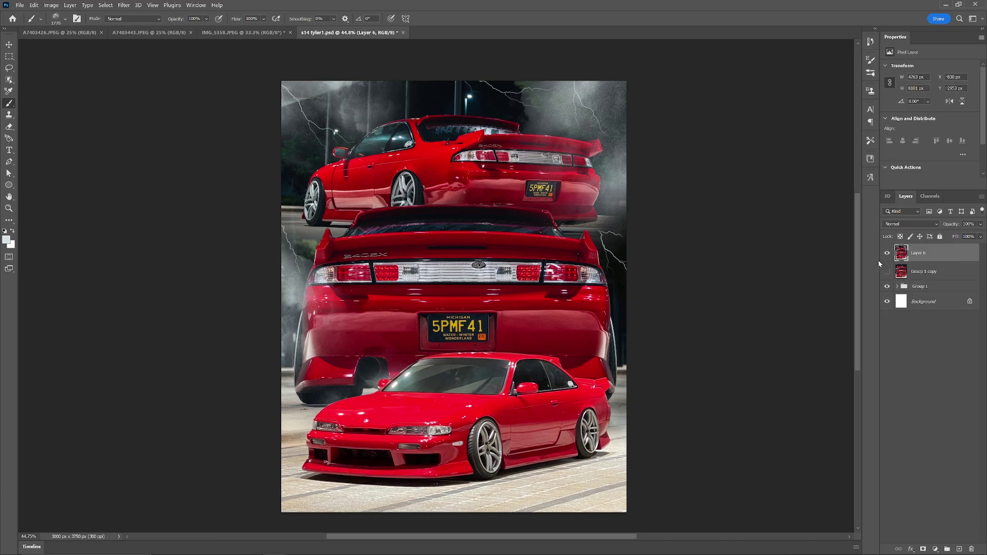
scroll(495, 288, "down", 3)
scroll(495, 288, "up", 2)
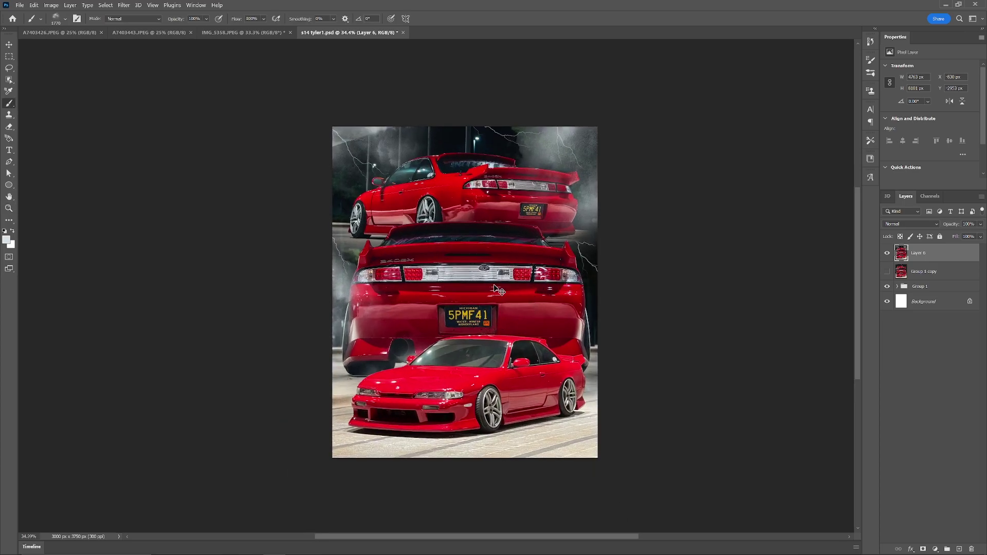
Duplicate the merged Layer 6 and apply monochromatic Gaussian Add Noise of 12.5% to the copy.
key("ctrl+j")
left_click_drag(501, 271, 496, 286)
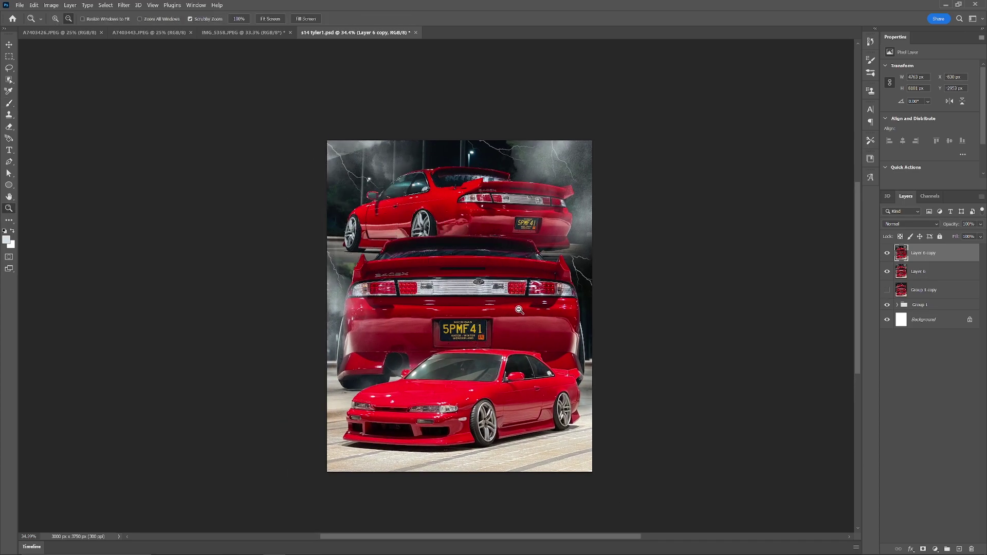
left_click_drag(517, 318, 534, 318)
left_click(124, 5)
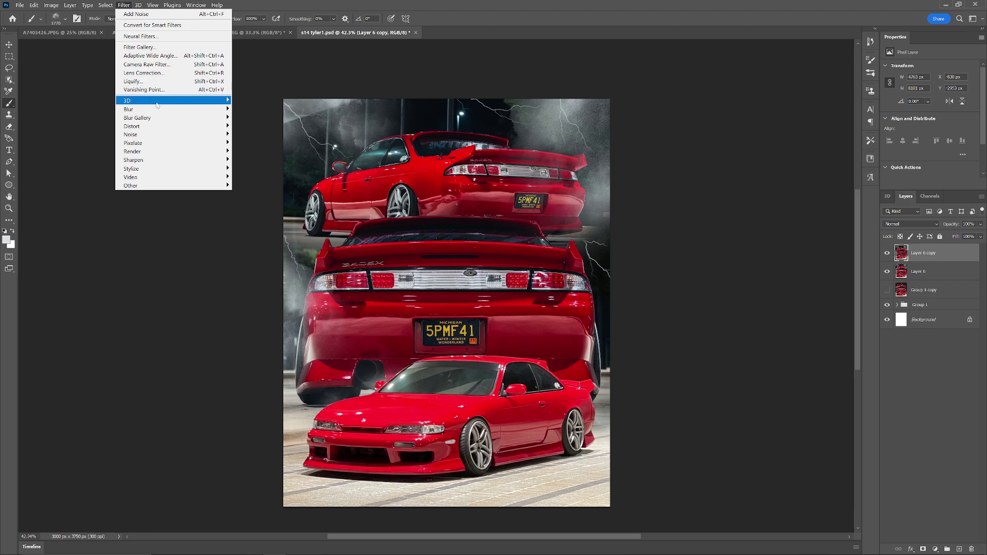
mouse_move(210, 134)
left_click(248, 136)
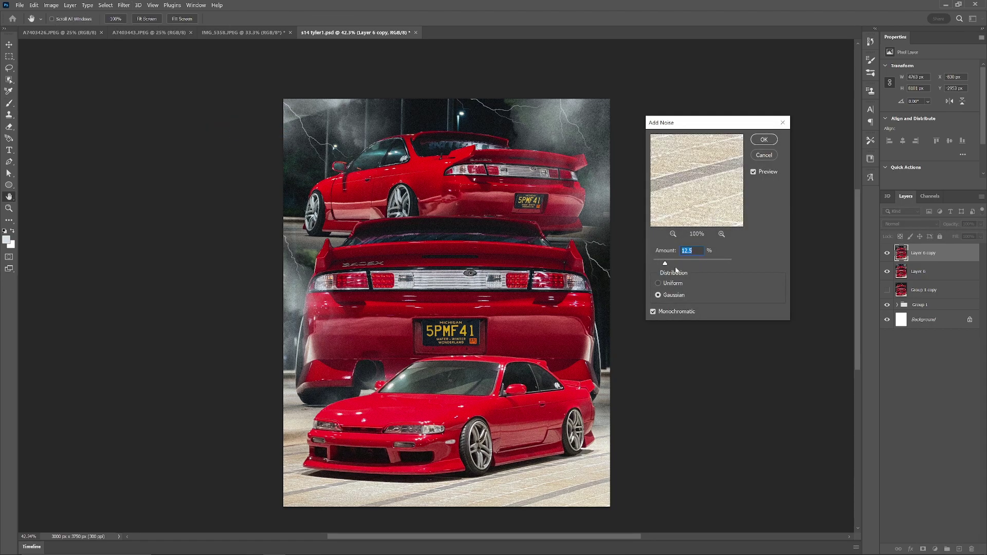
left_click(771, 140)
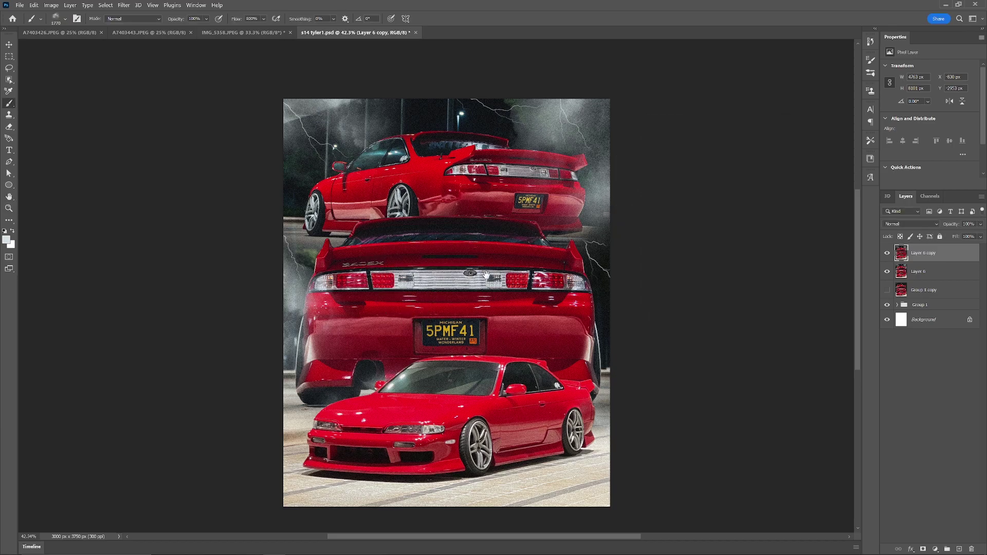
Examine the added grain up close on the upper, middle and lower cars, and across the whole poster.
left_click_drag(426, 279, 406, 288)
key("alt+space")
left_click_drag(511, 133, 558, 135)
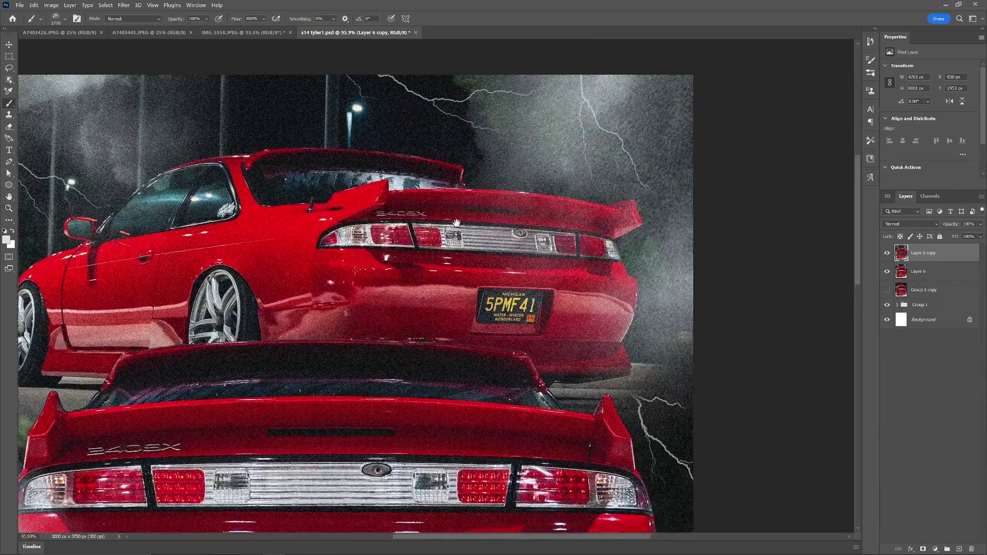
left_click_drag(455, 253, 511, 234)
key("v")
left_click_drag(363, 244, 518, 256)
left_click_drag(501, 482, 533, 370)
scroll(533, 370, "down", 3)
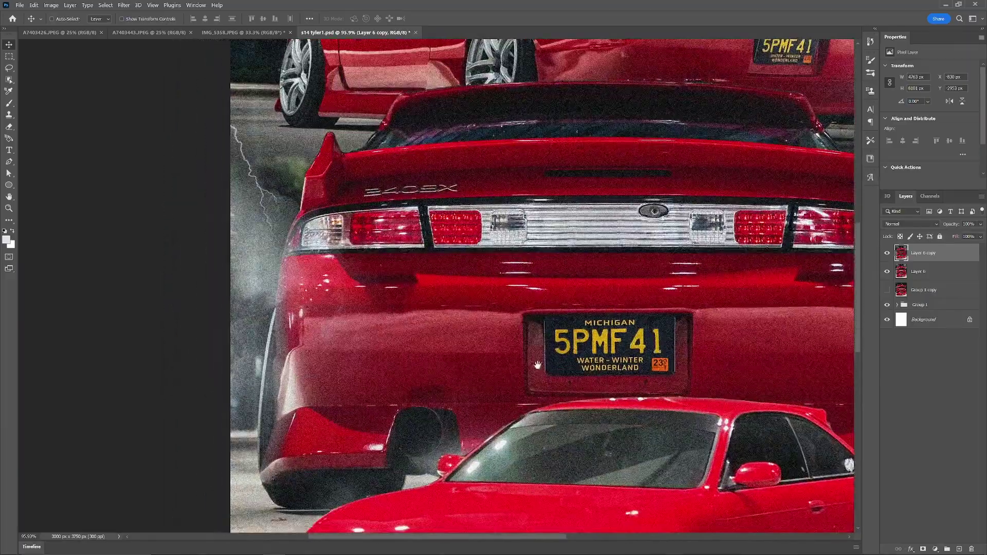
scroll(534, 370, "down", 1)
key("z")
scroll(388, 263, "up", 4)
scroll(389, 261, "down", 4)
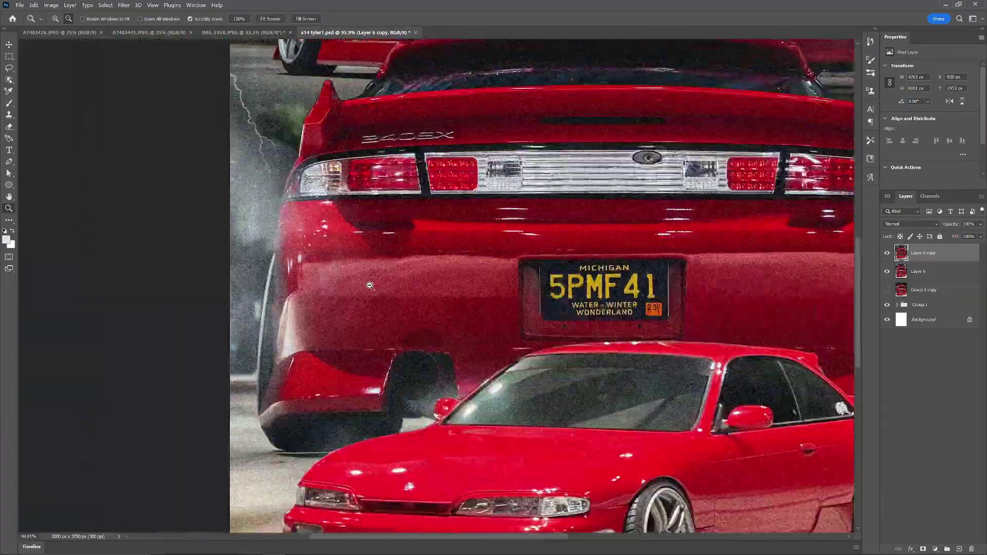
key("v")
left_click_drag(575, 422, 462, 273)
left_click_drag(531, 379, 506, 359)
key("z")
left_click_drag(506, 325, 505, 279)
mouse_move(513, 207)
left_mouse_down()
mouse_move(533, 205)
mouse_move(521, 215)
left_mouse_up()
key("v")
scroll(519, 214, "up", 1)
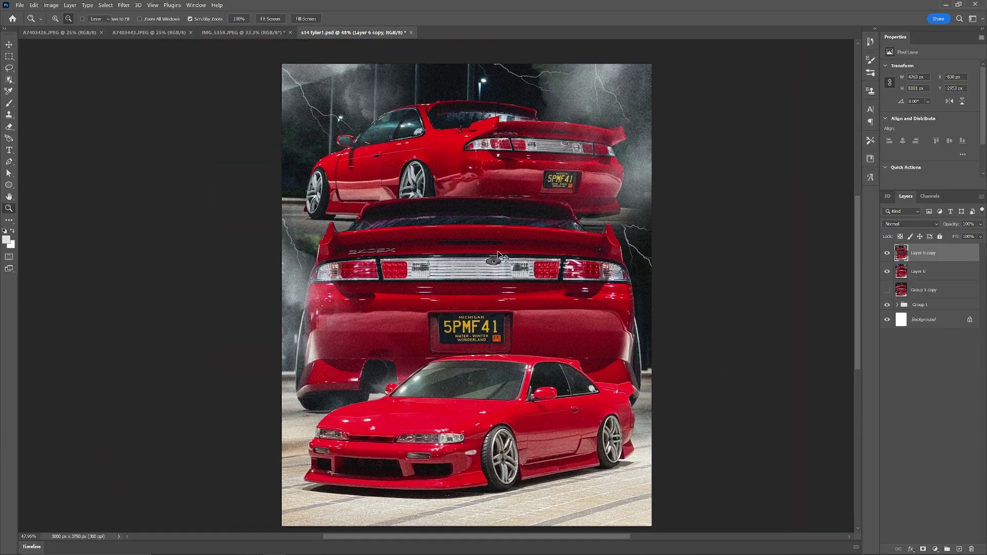